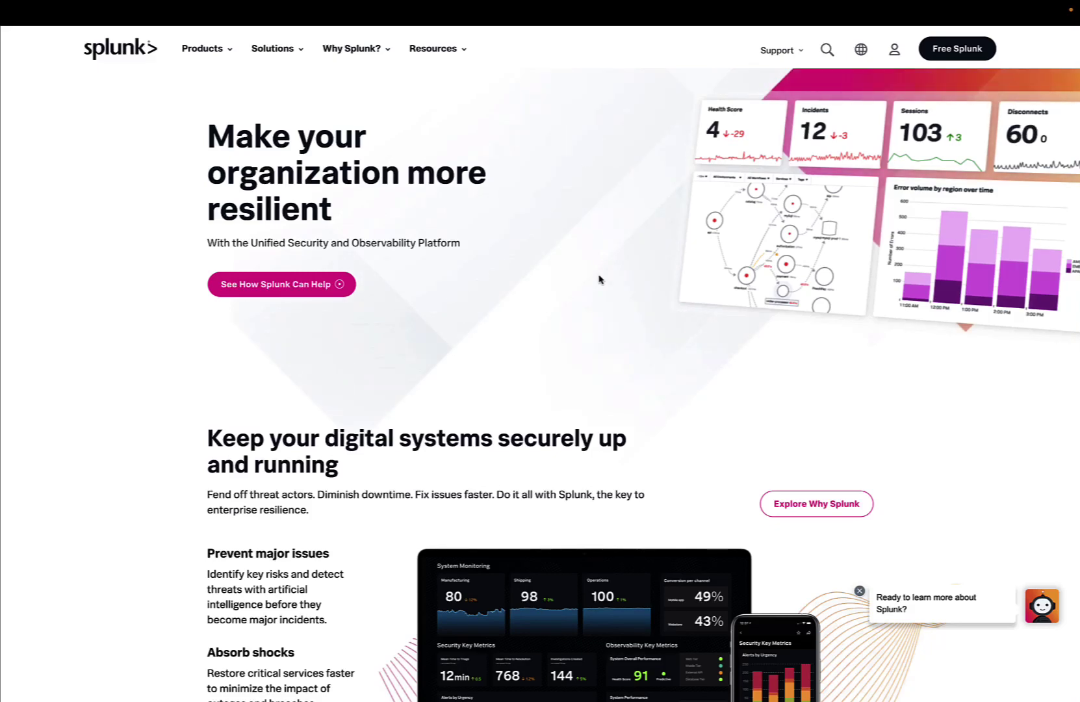
Scroll down the Splunk homepage through its sections to the closing call-to-action and footer
scroll(599, 279, "down", 5)
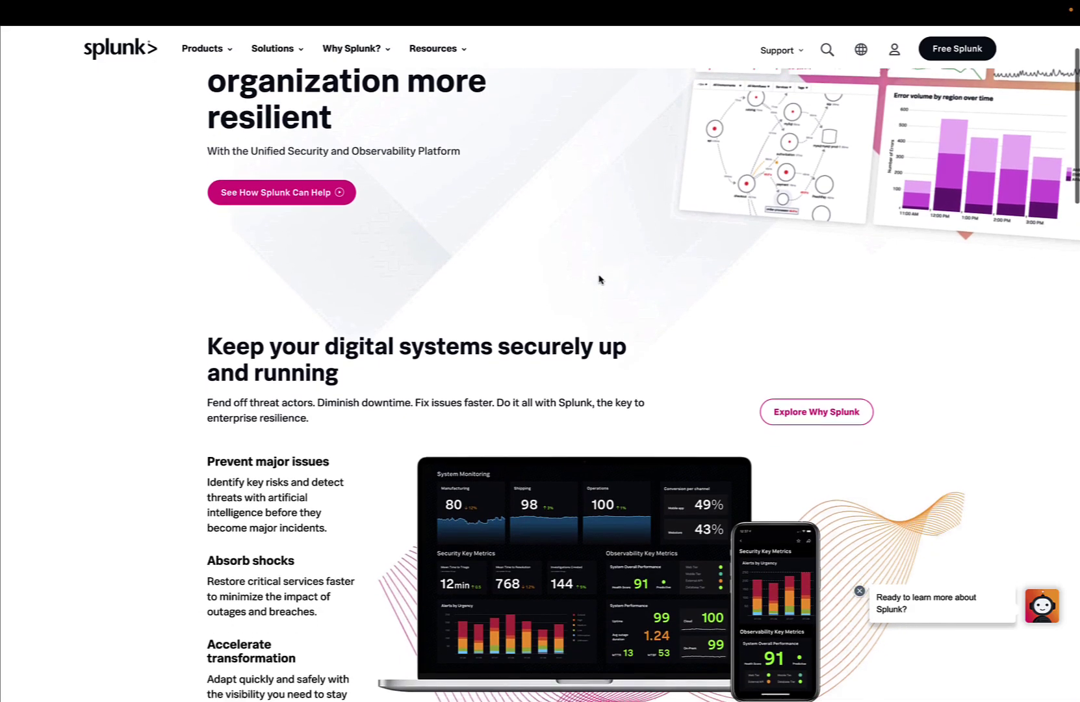
scroll(599, 277, "down", 6)
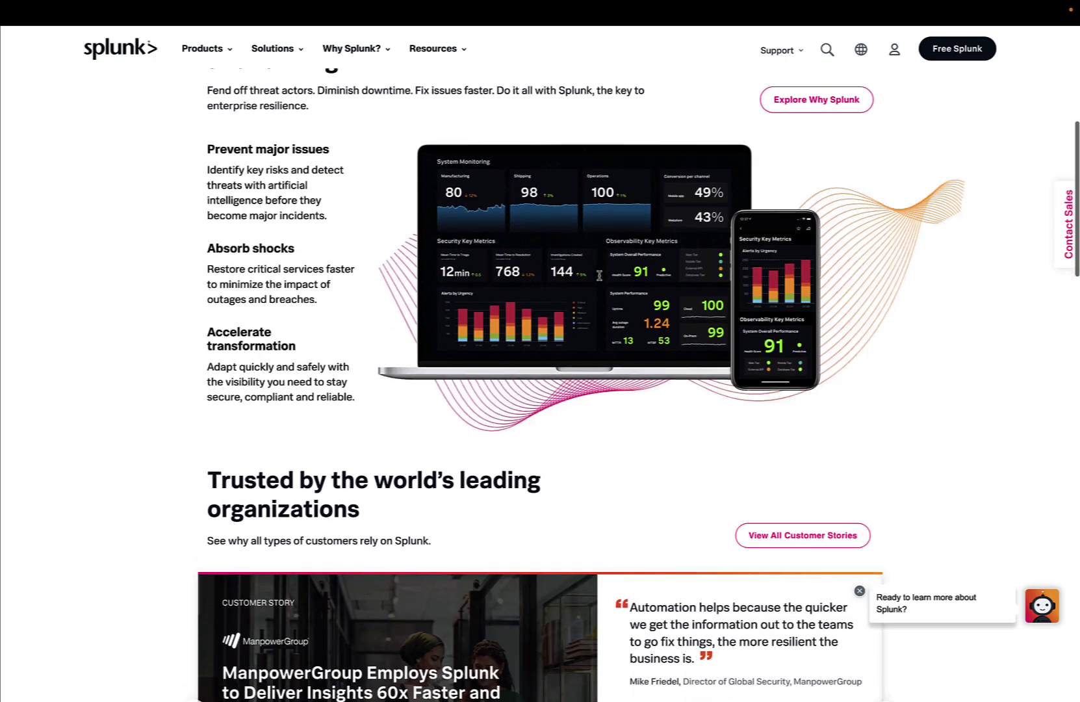
scroll(599, 279, "down", 10)
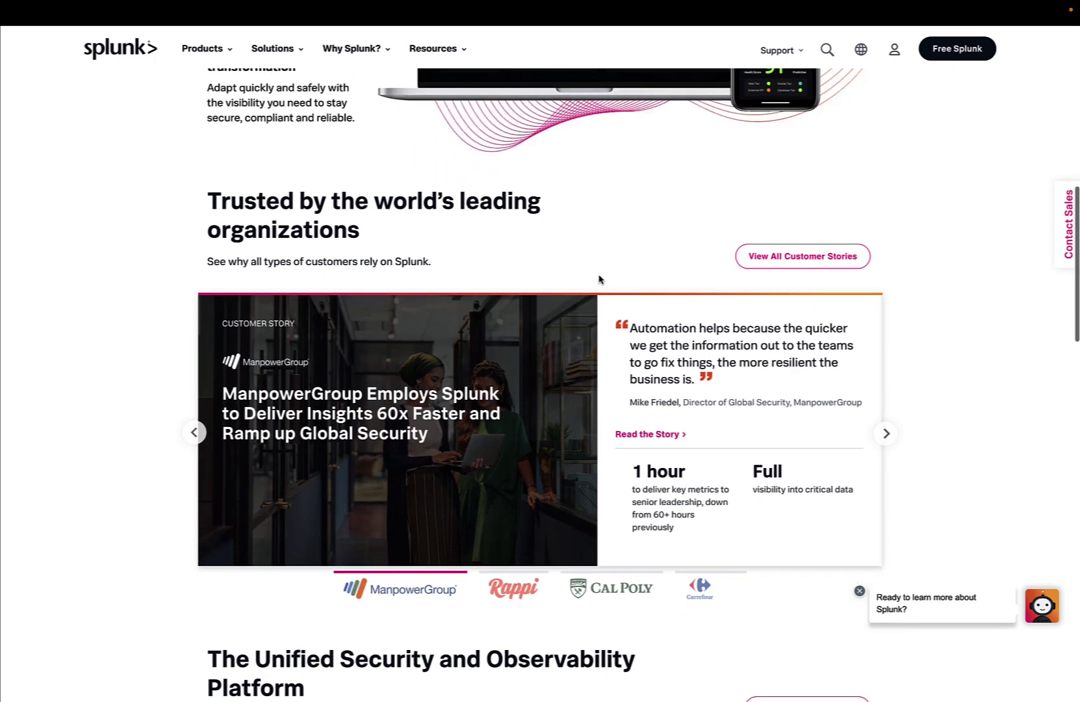
scroll(600, 279, "down", 8)
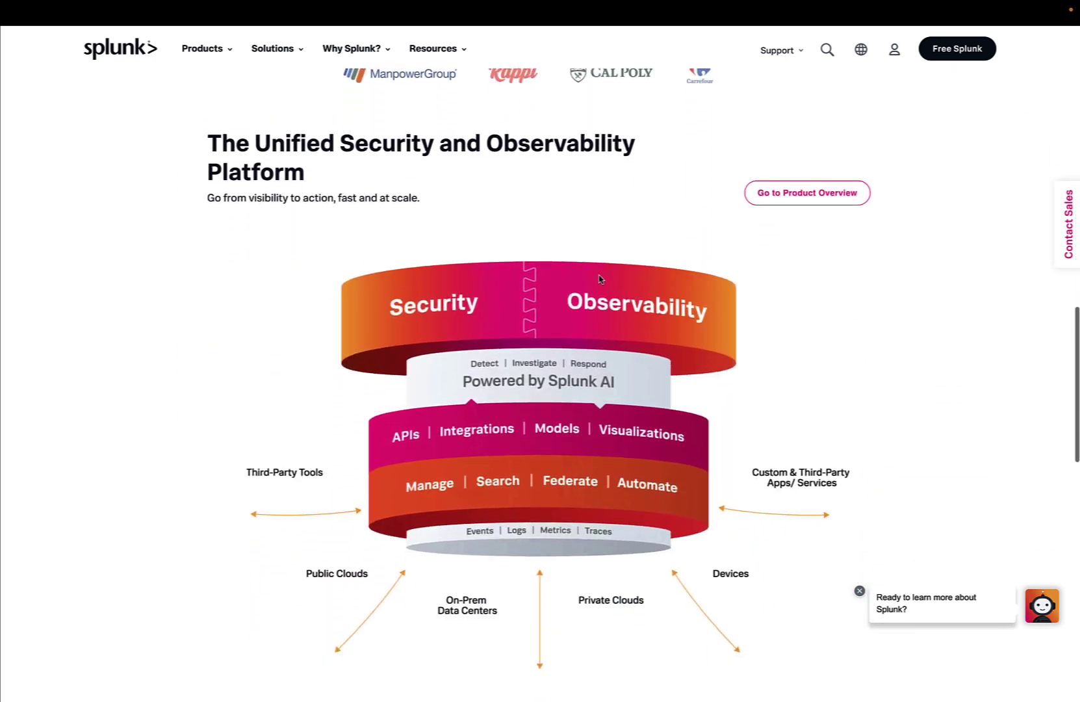
scroll(599, 279, "down", 10)
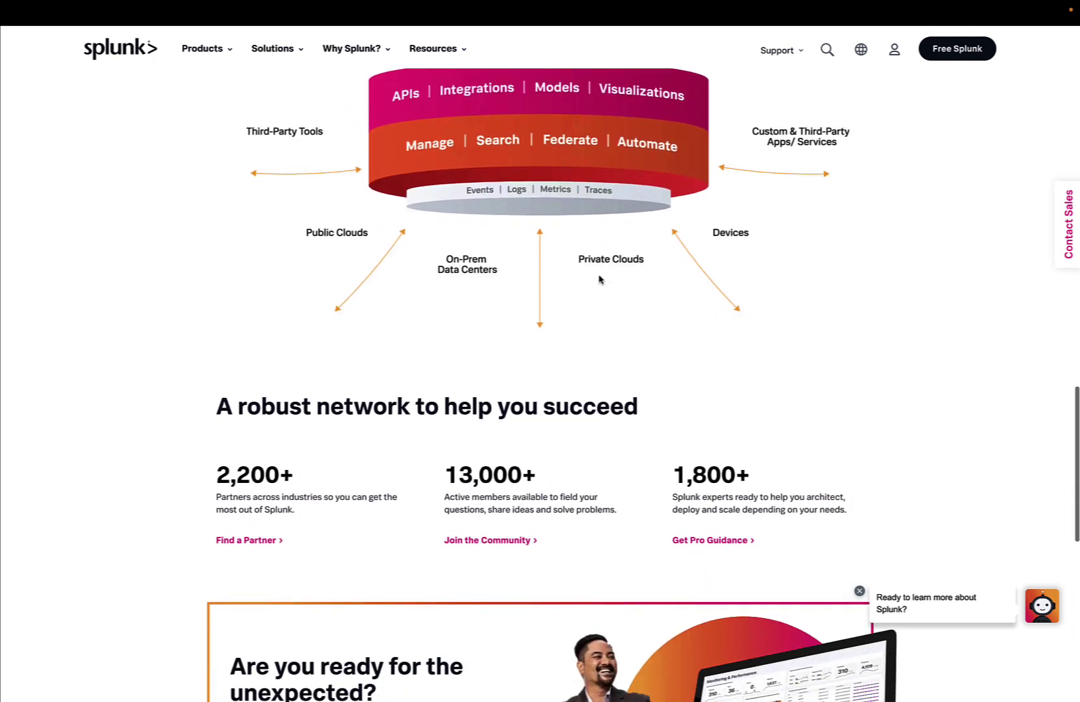
scroll(599, 279, "down", 3)
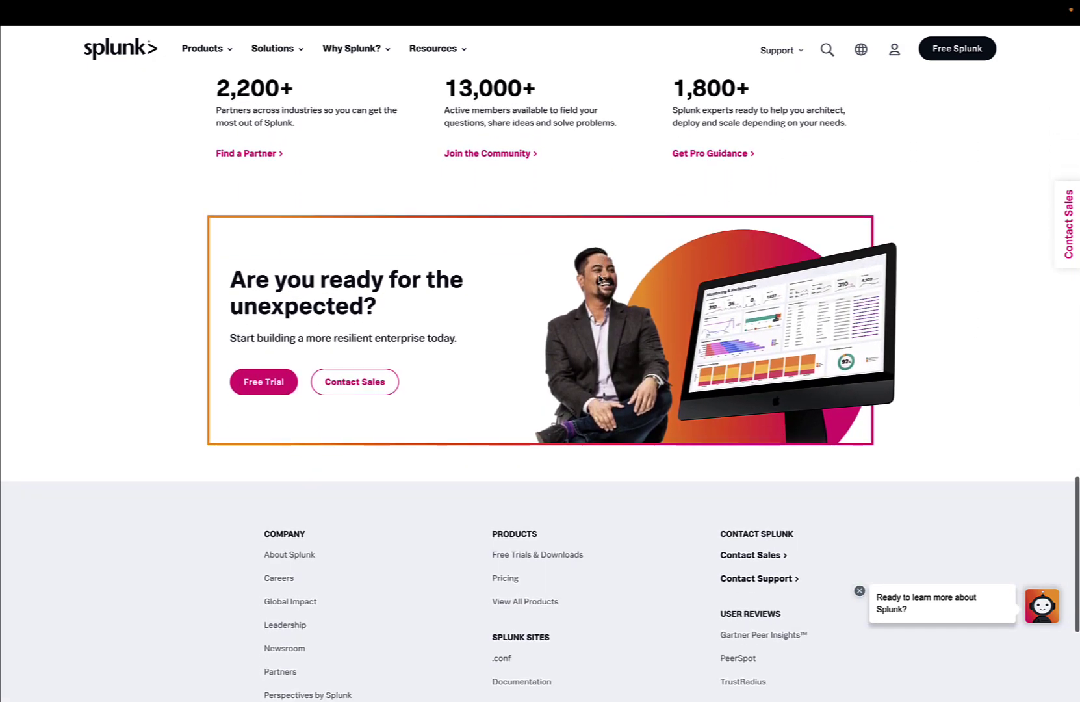
Go to Products > Free Trials & Downloads and start the free Splunk Enterprise trial download
left_click(941, 56)
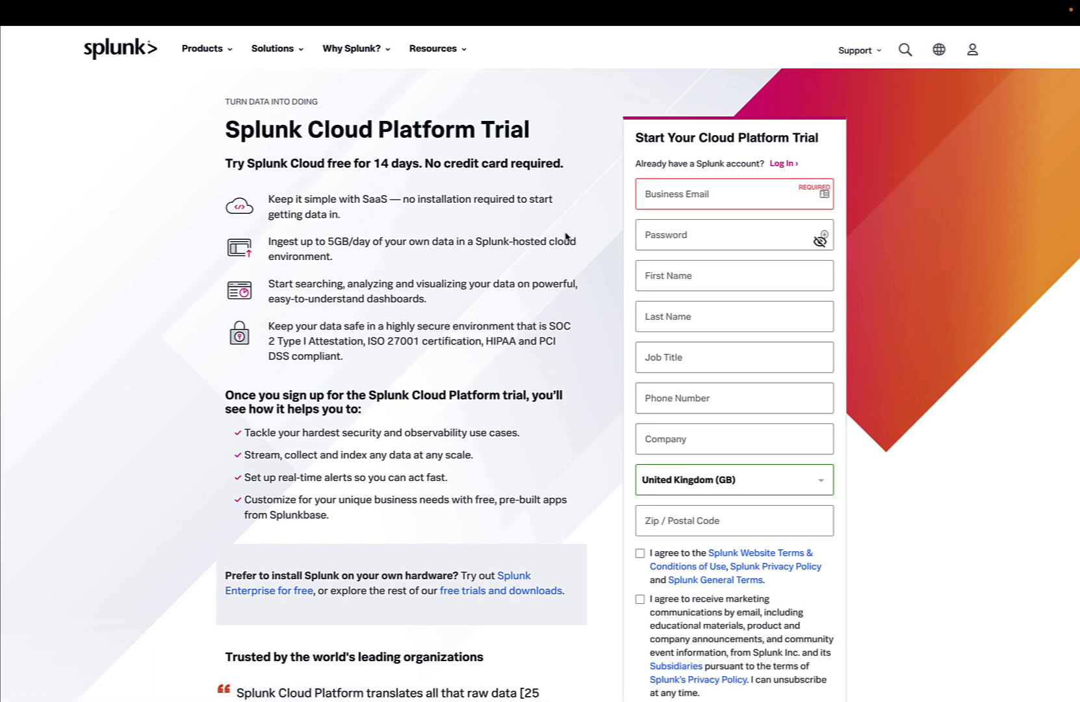
left_click(224, 59)
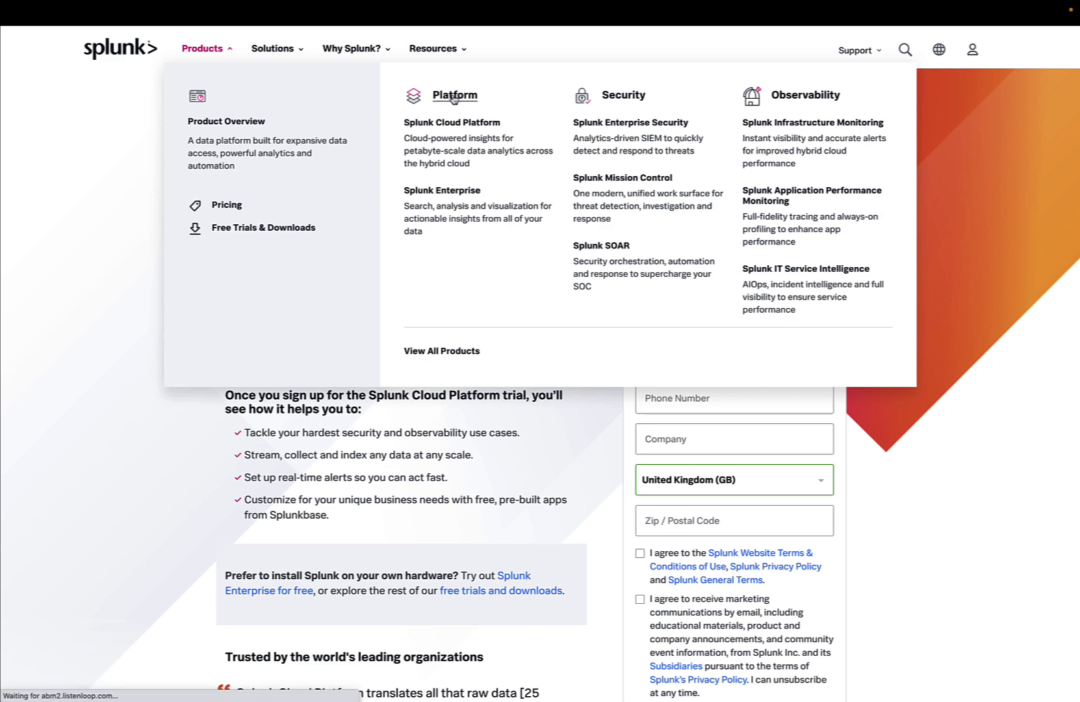
left_click(227, 228)
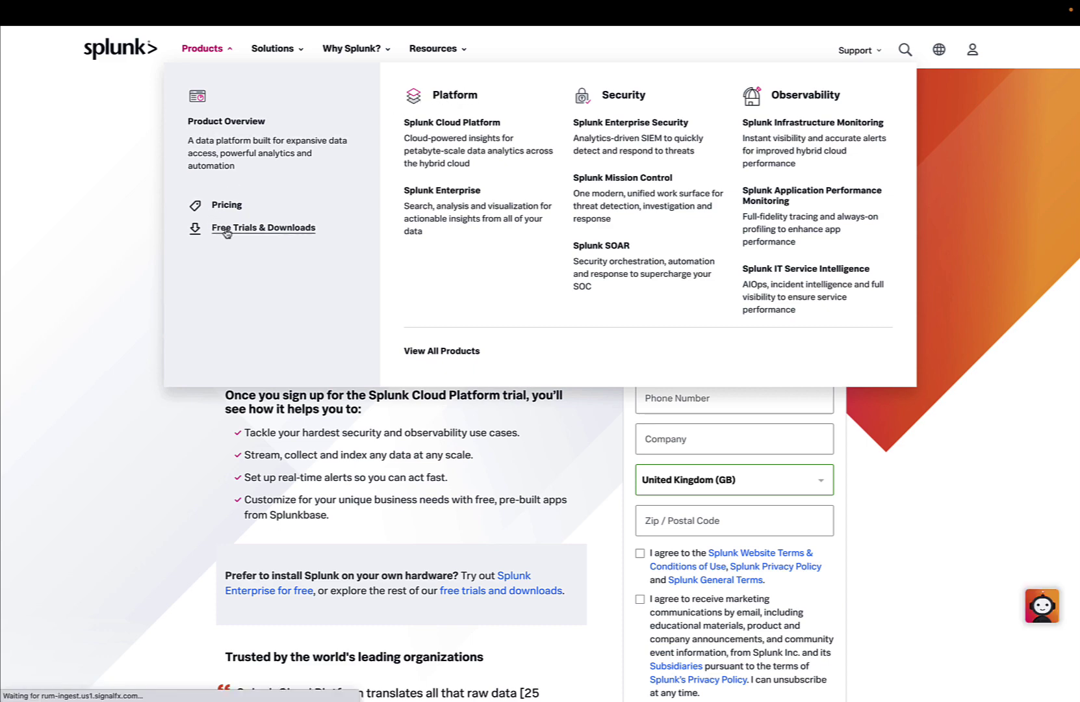
scroll(227, 234, "down", 3)
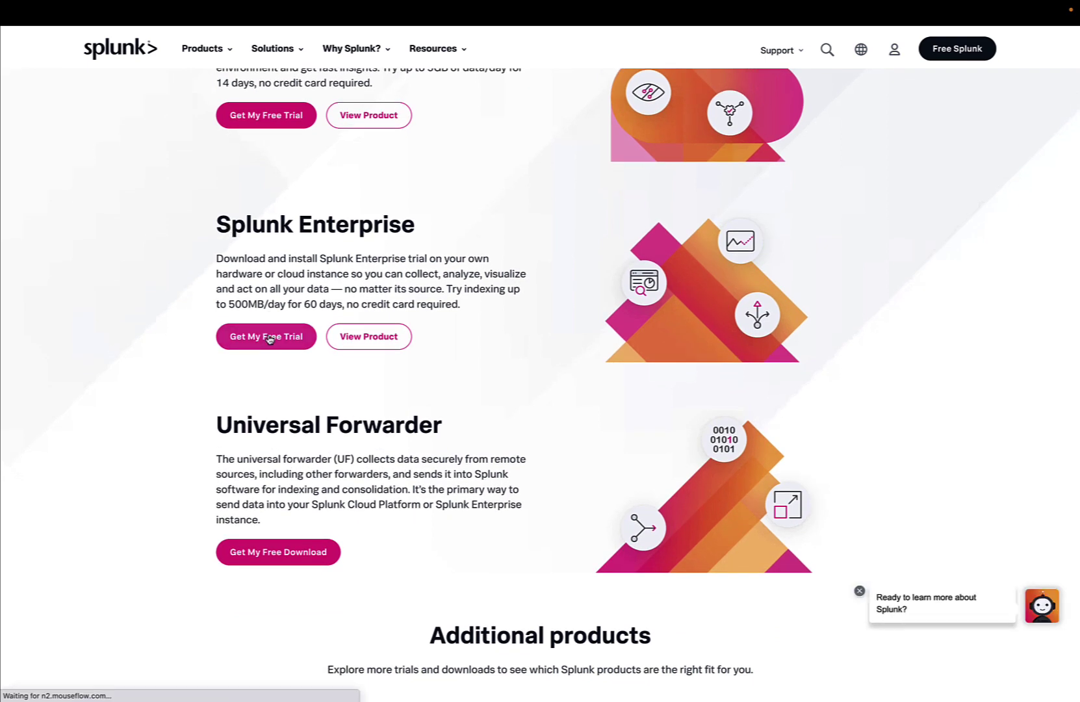
left_click(269, 338)
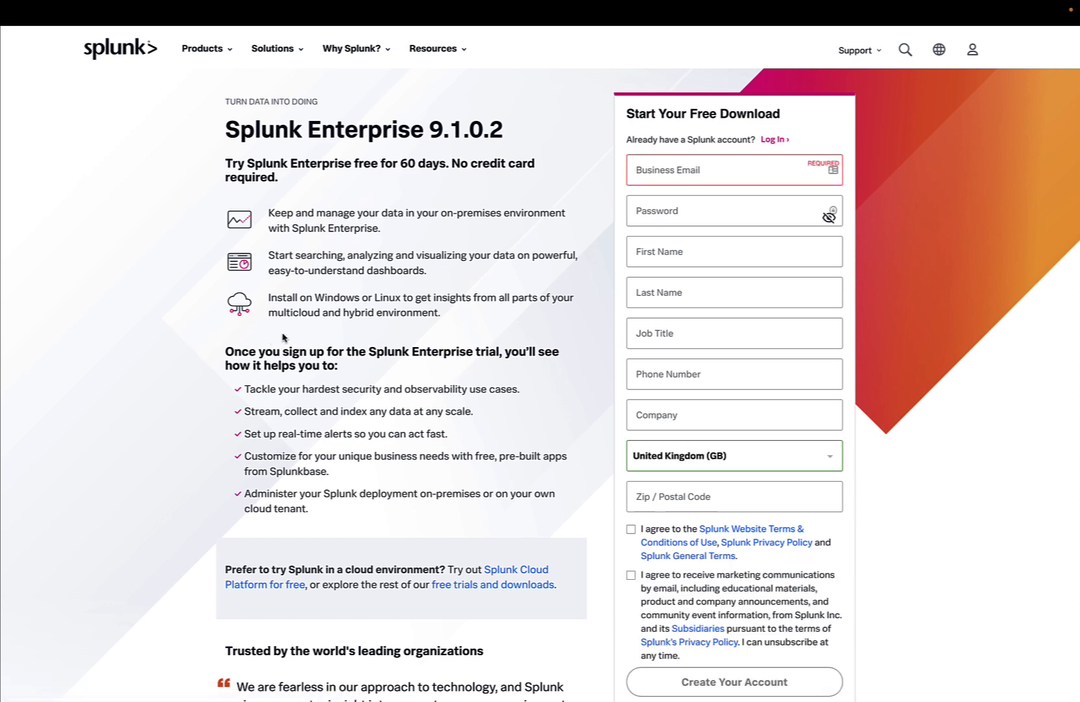
Download the Splunk Enterprise 9.1.0.2 Linux .rpm package
left_click(670, 181)
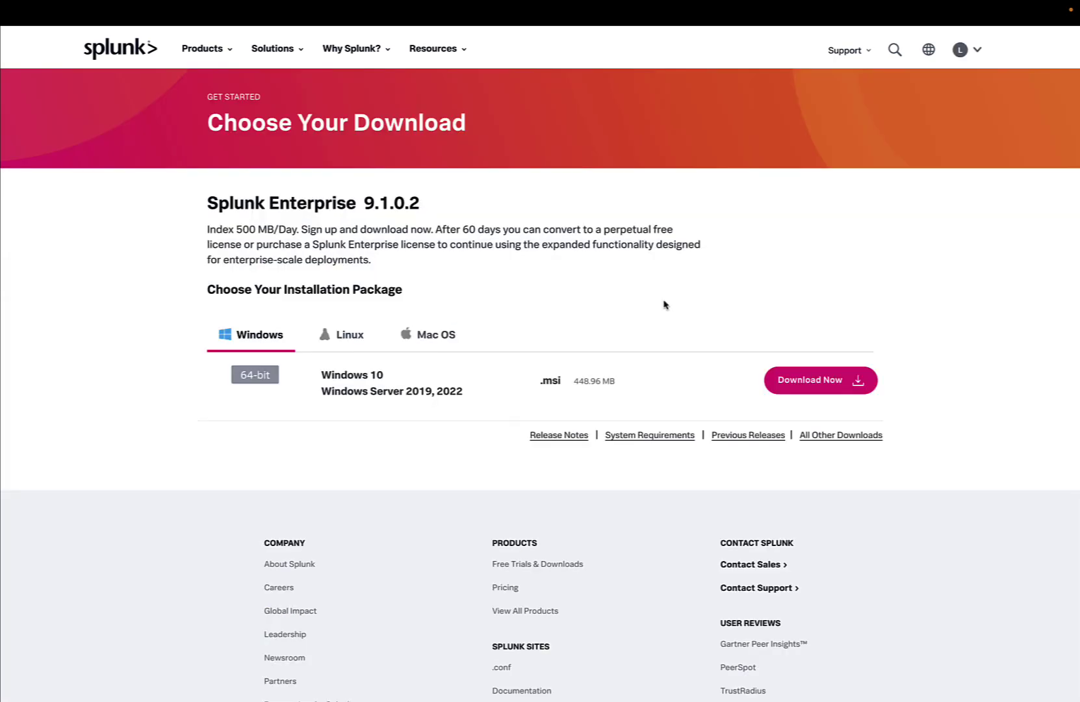
left_click(357, 346)
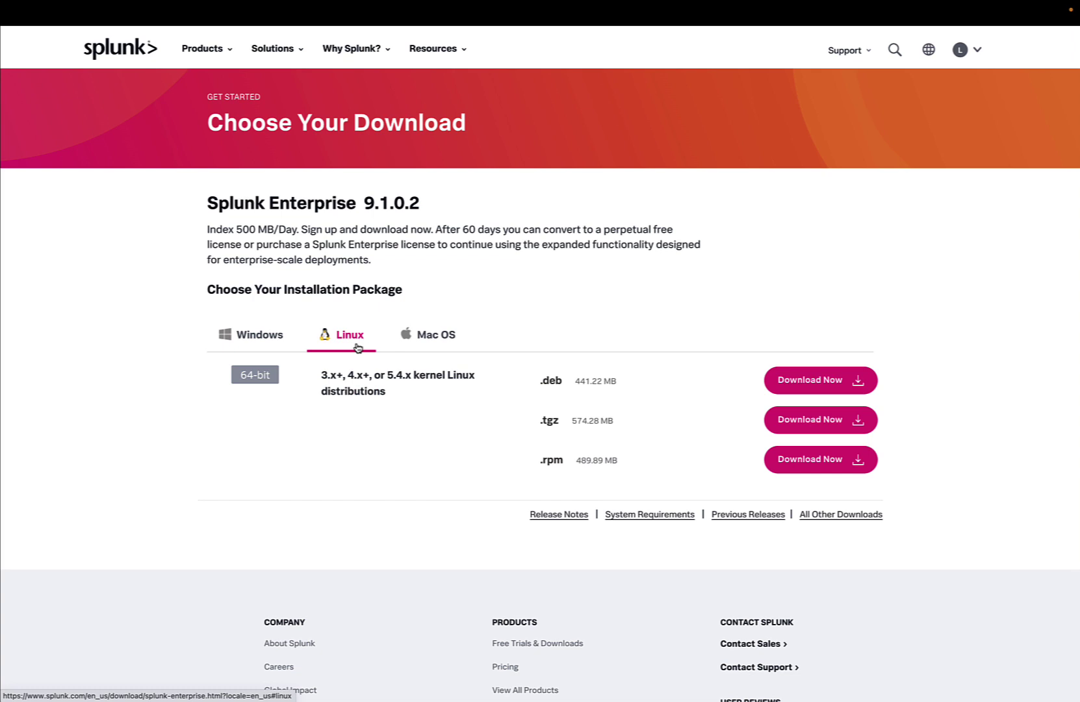
left_click(811, 460)
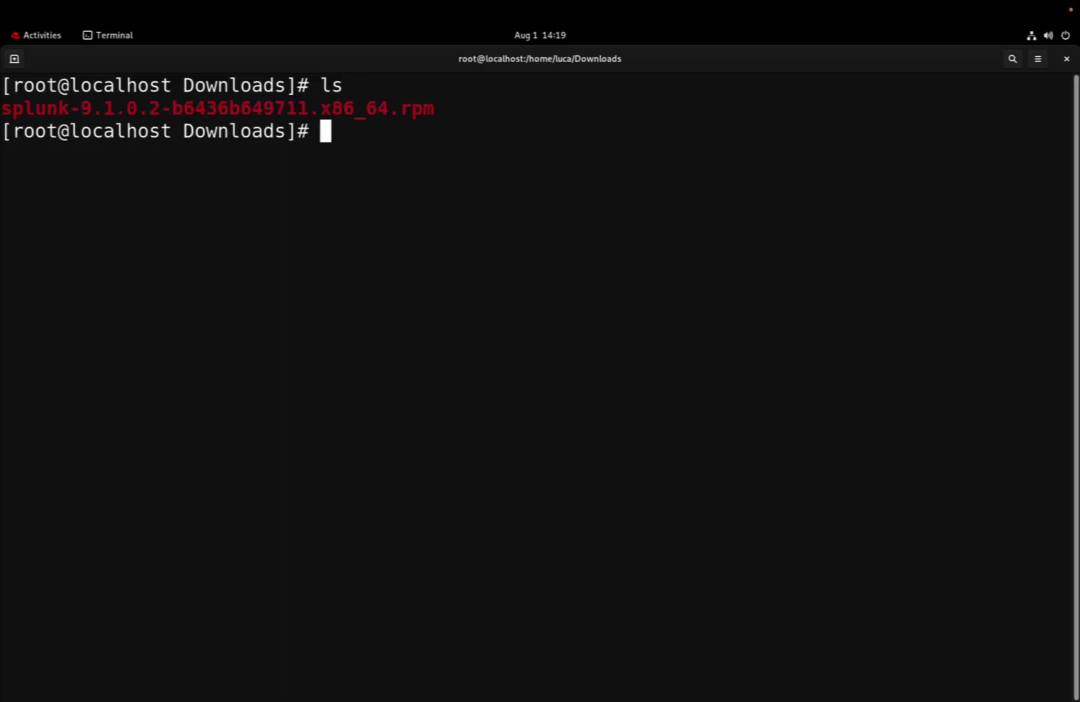
Install the downloaded splunk-9.1.0.2-b6436b649711.x86_64.rpm package with rpm -i
type("rpm")
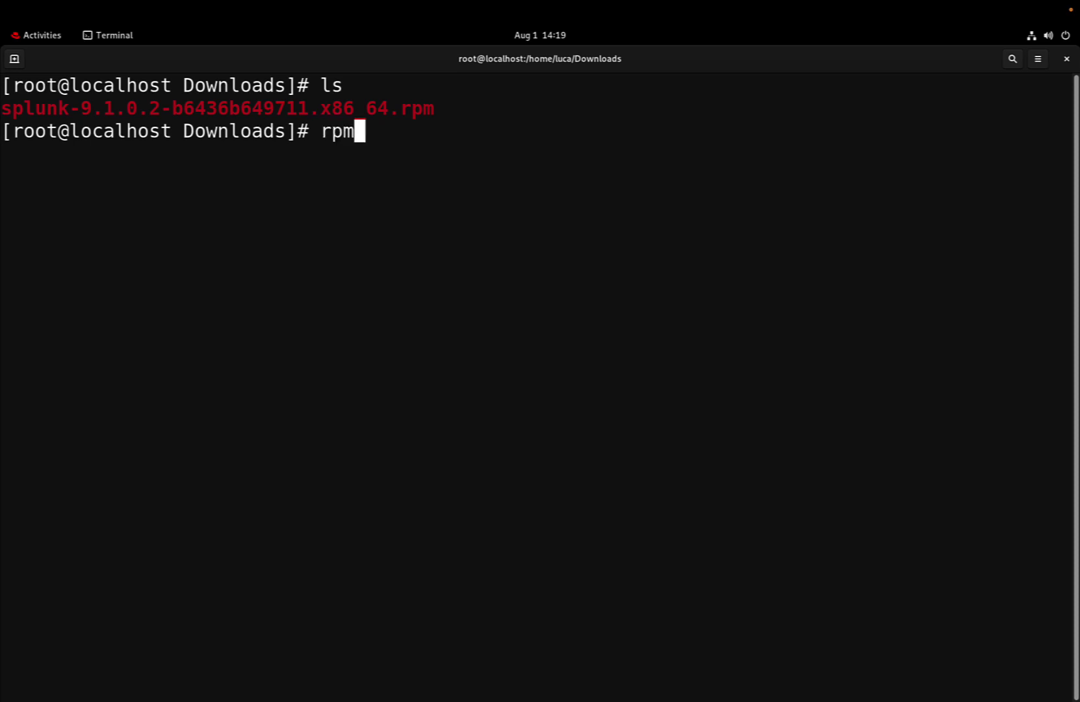
type(" -i s")
key("Tab")
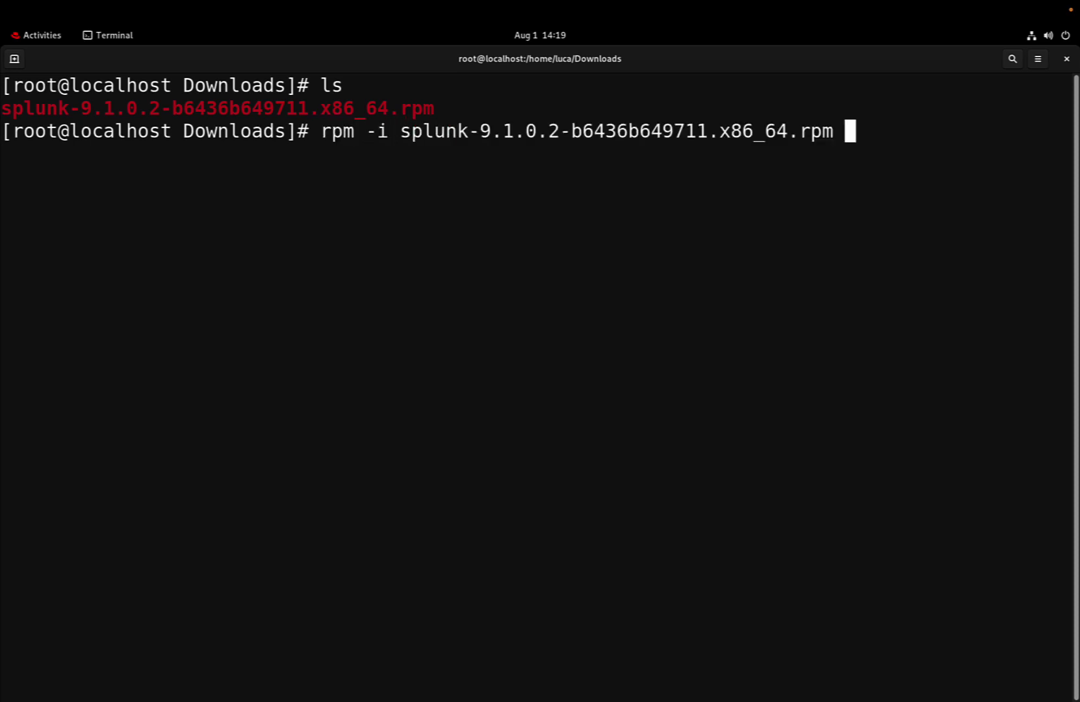
key("Return")
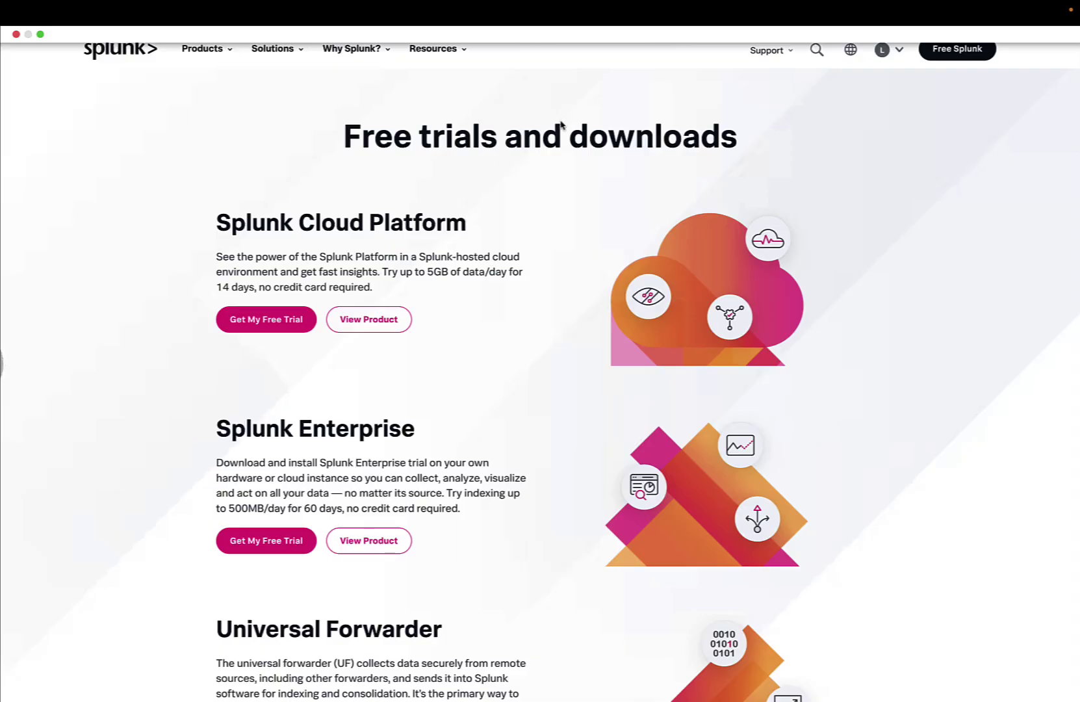
Register for the Splunk Cloud Platform free trial with Start Trial
left_click(294, 323)
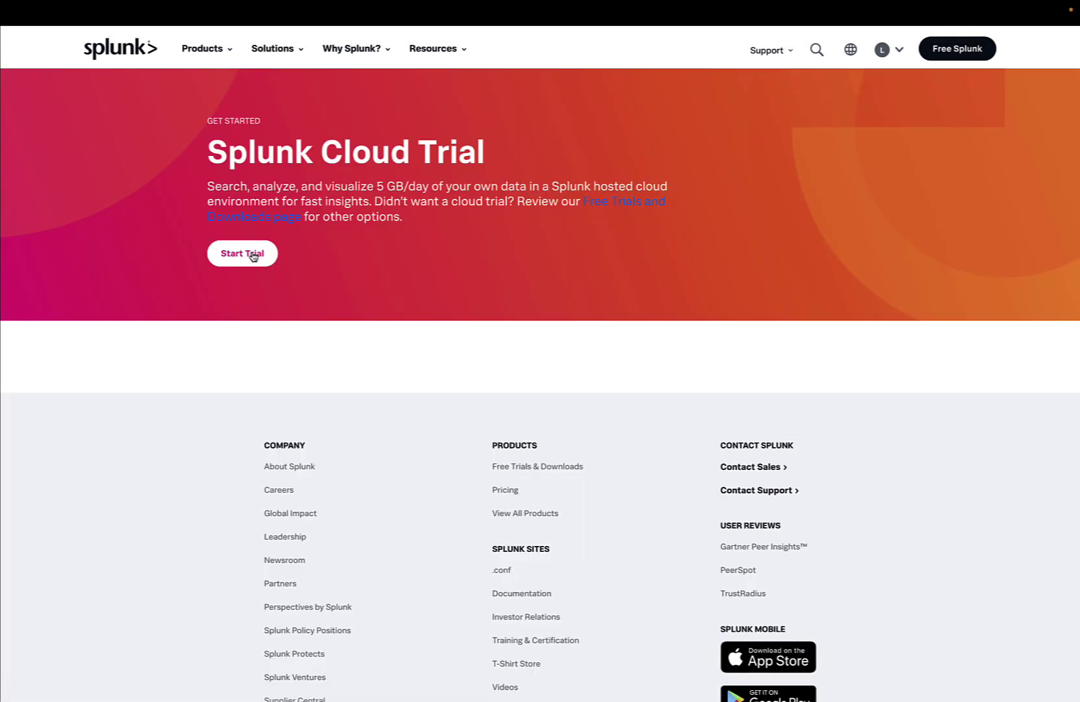
left_click(252, 256)
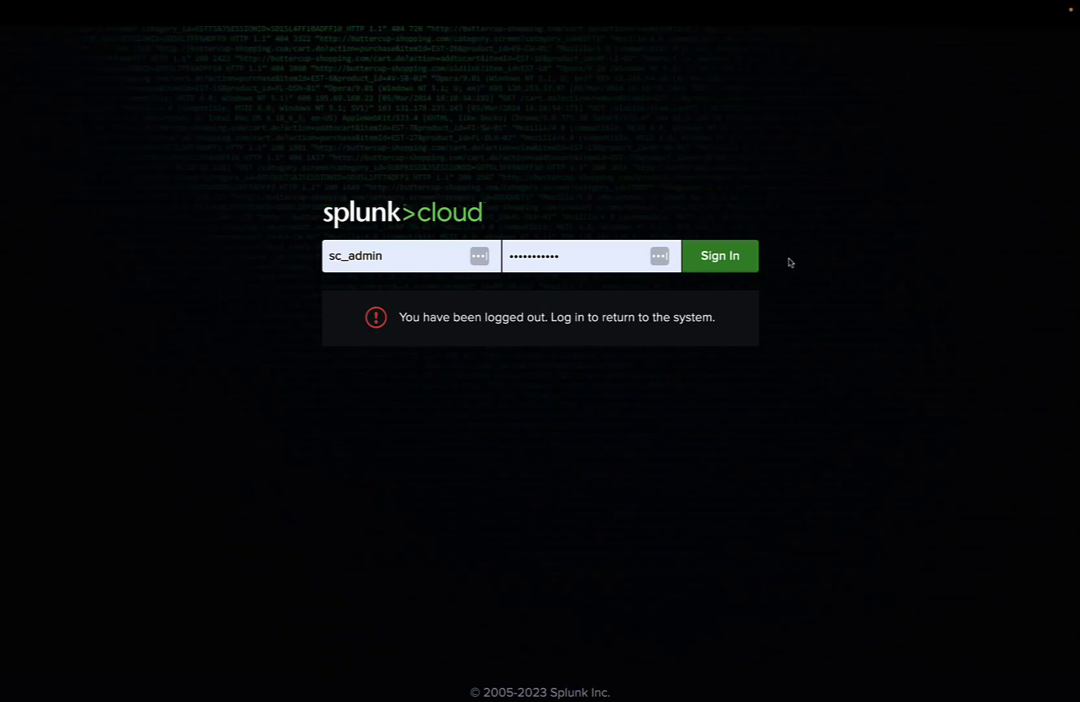
Sign in to Splunk Cloud, skip the Secure Gateway intro and Dark Mode tour, and return home
left_click(741, 266)
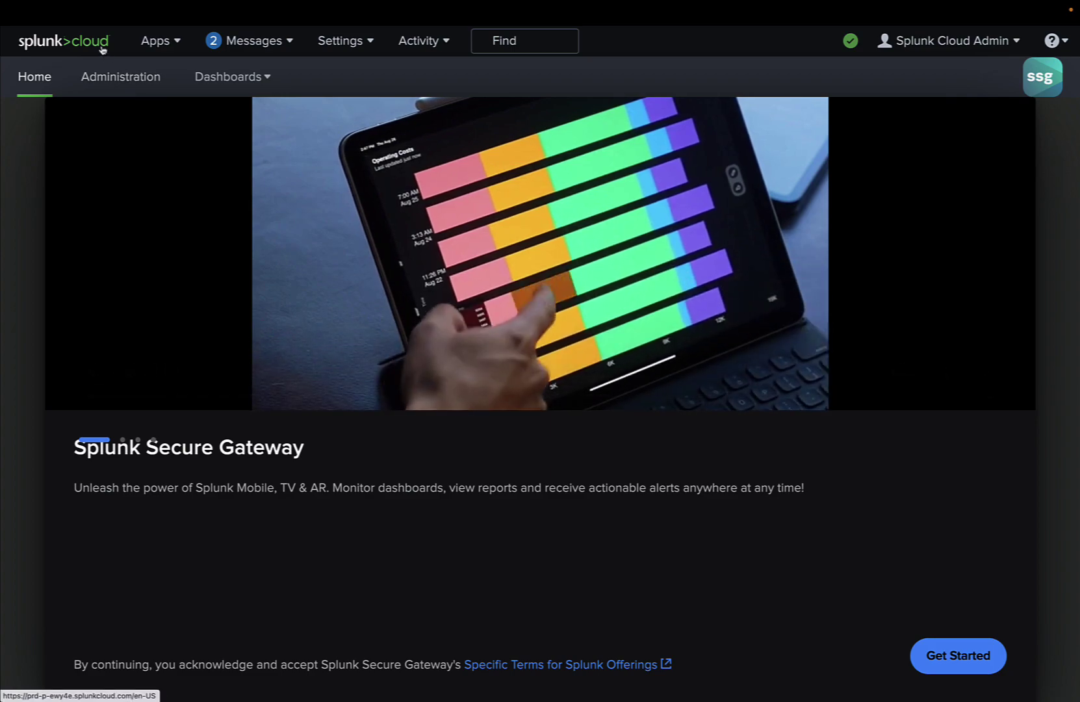
left_click(102, 50)
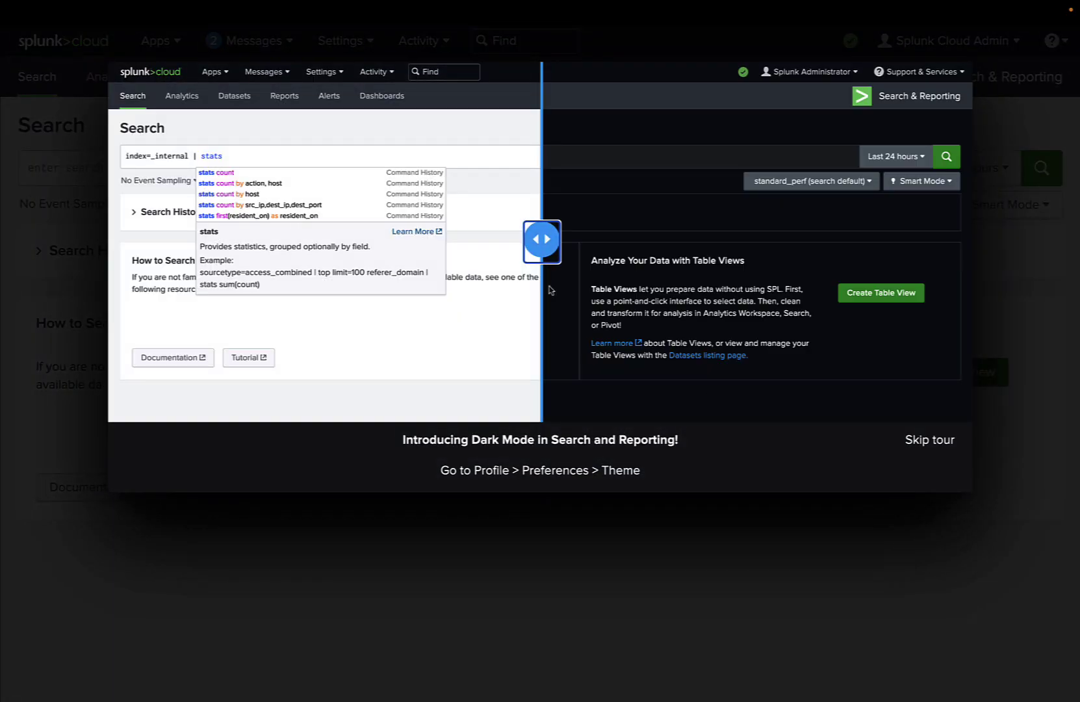
left_click_drag(543, 263, 776, 273)
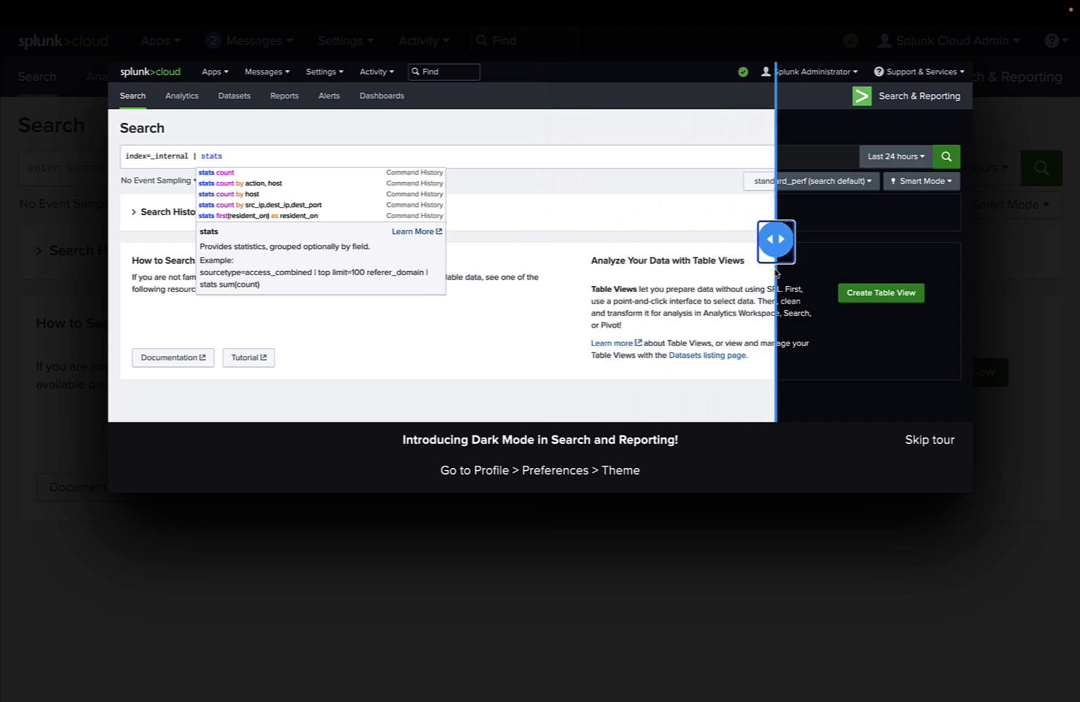
left_click(930, 441)
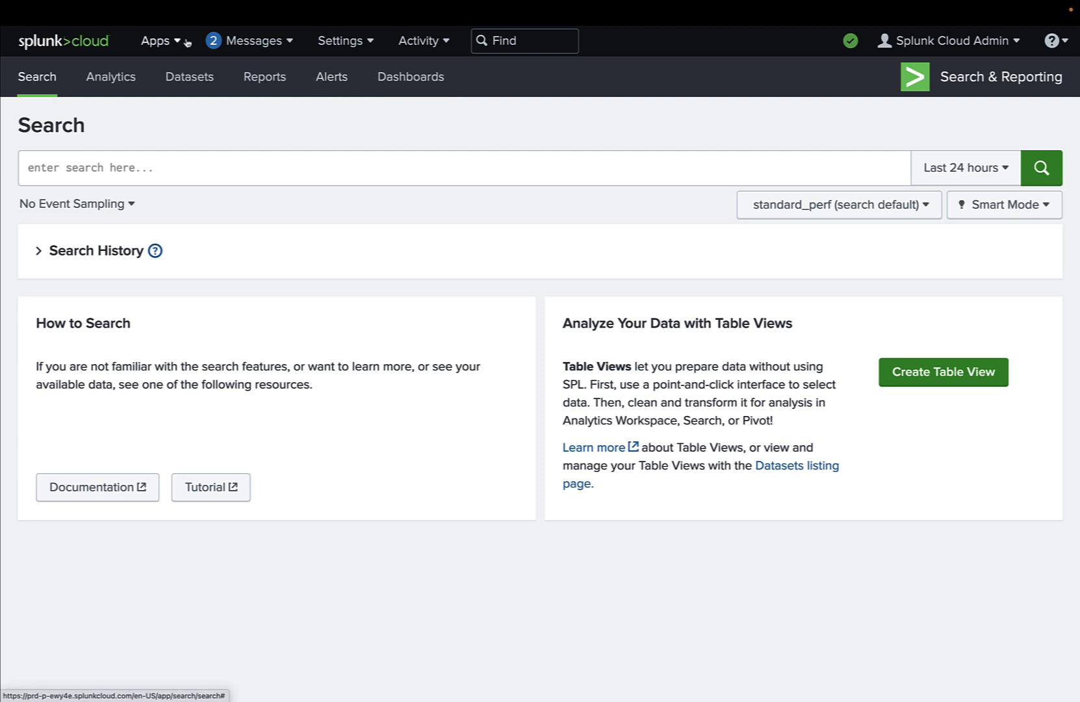
left_click(98, 44)
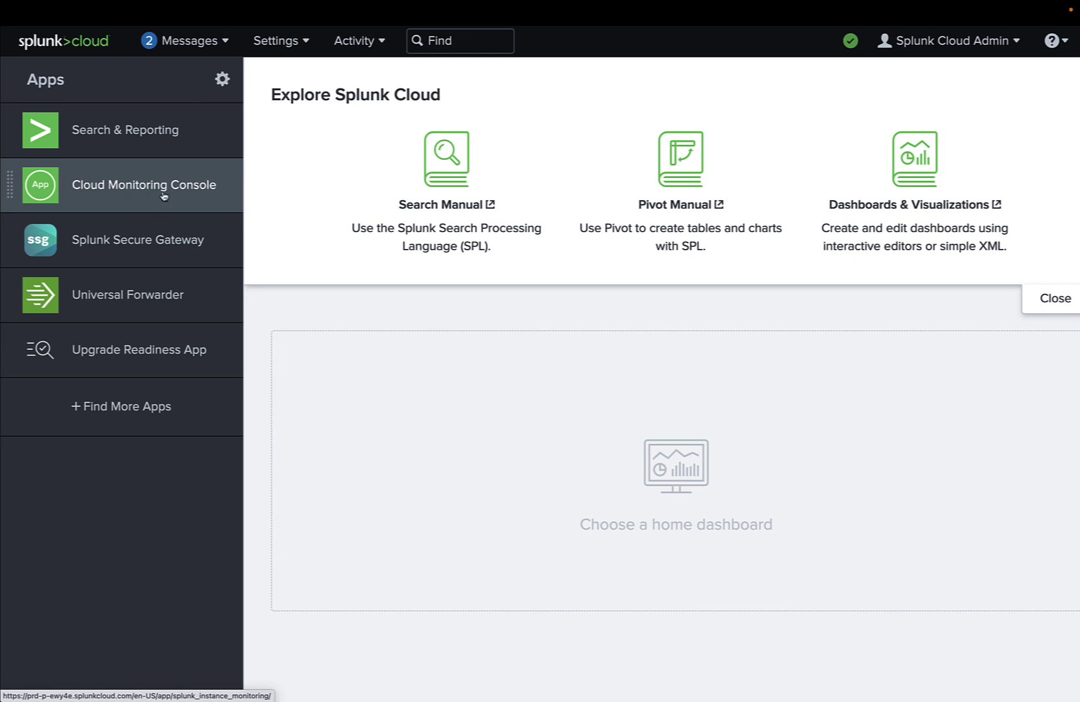
Open the Universal Forwarder app to reach the Universal Forwarder 9.1.0.1 download page
left_click(165, 297)
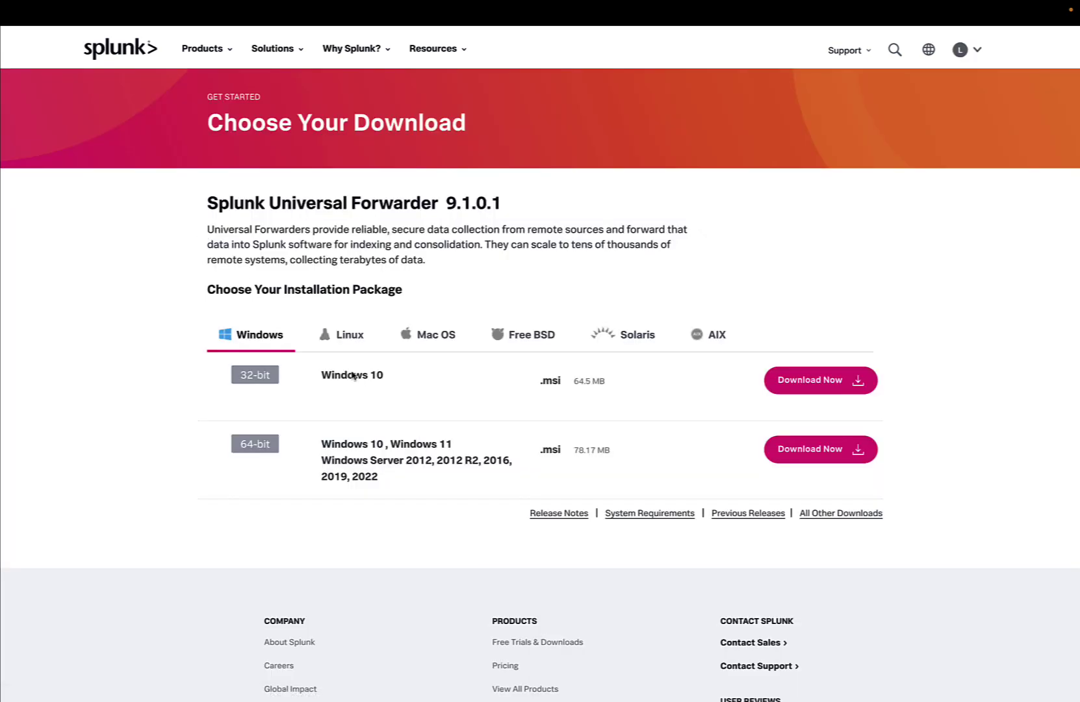
Show the Linux forwarder packages and browse the ARM, PPCLE, 64-bit and s390x entries
left_click(362, 348)
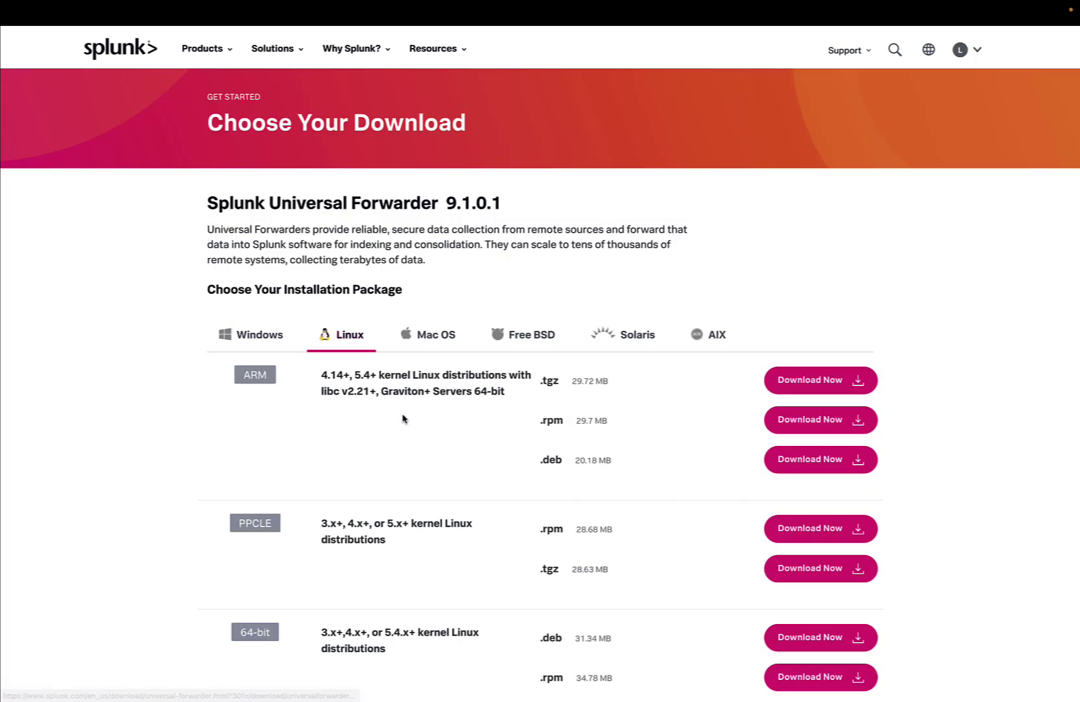
scroll(403, 419, "down", 2)
scroll(403, 419, "down", 2)
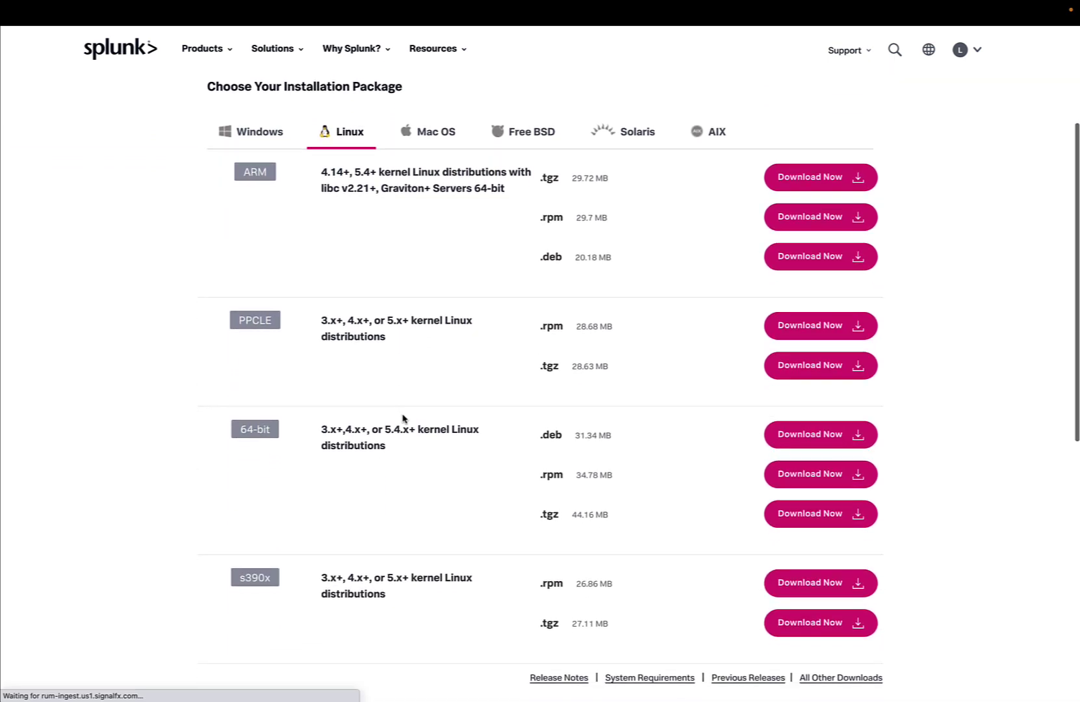
scroll(403, 419, "down", 1)
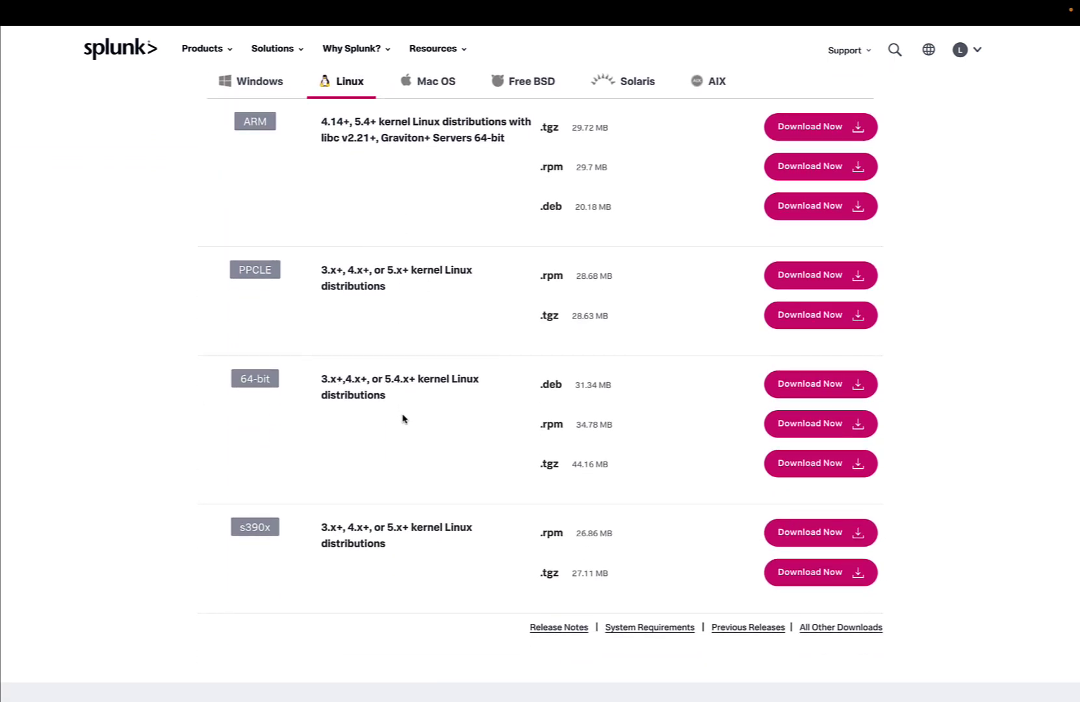
scroll(403, 419, "up", 1)
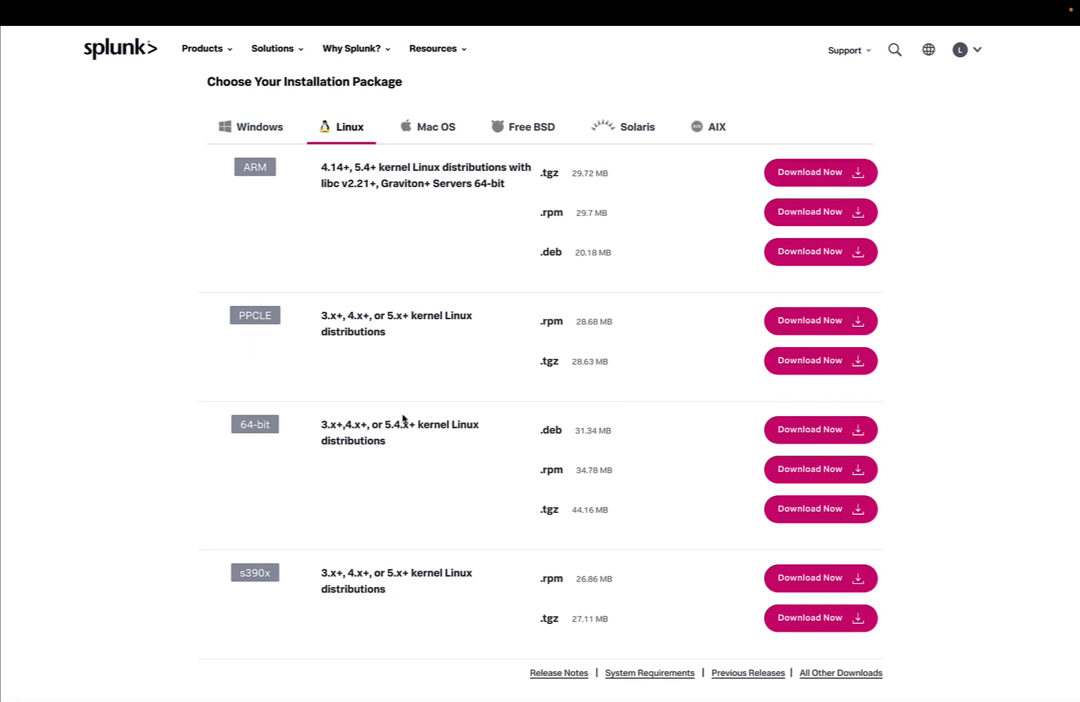
scroll(403, 419, "up", 1)
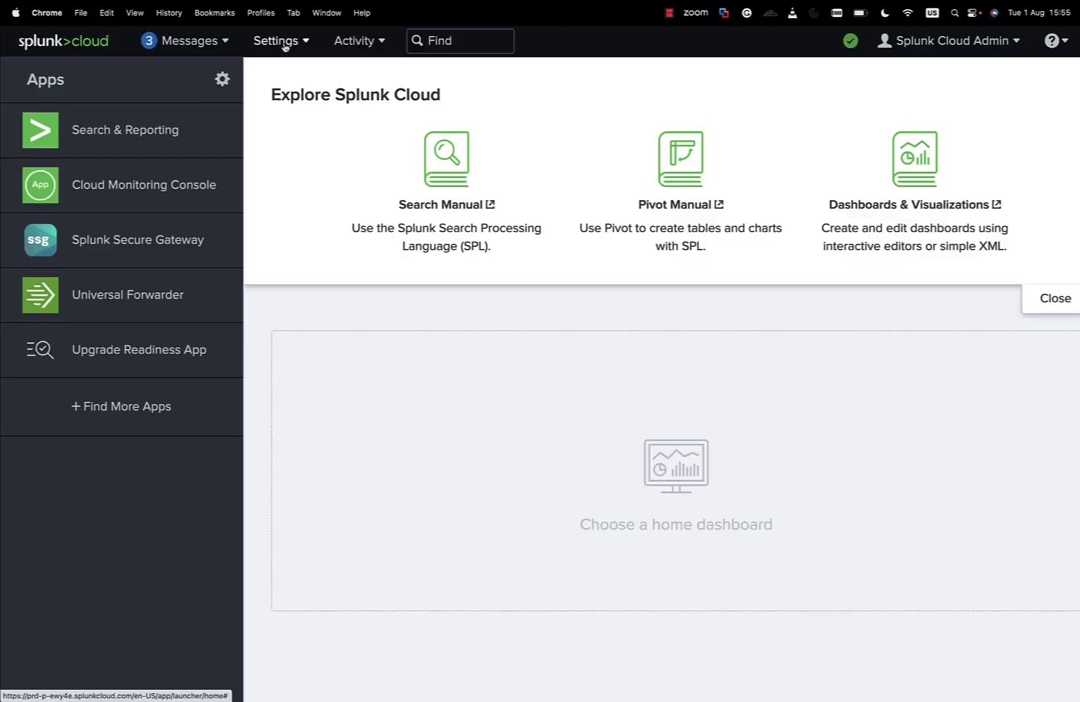
Create an HTTP Event Collector token named 'collector' with indexer acknowledgement off and default input settings
left_click(284, 44)
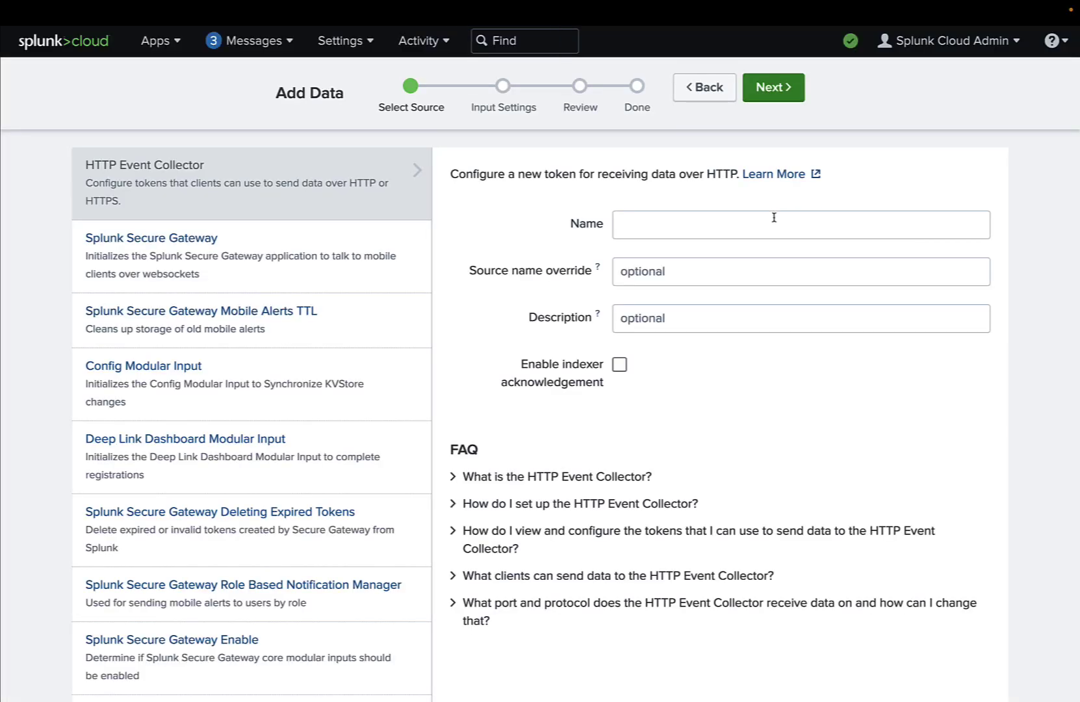
left_click(774, 217)
type("collector")
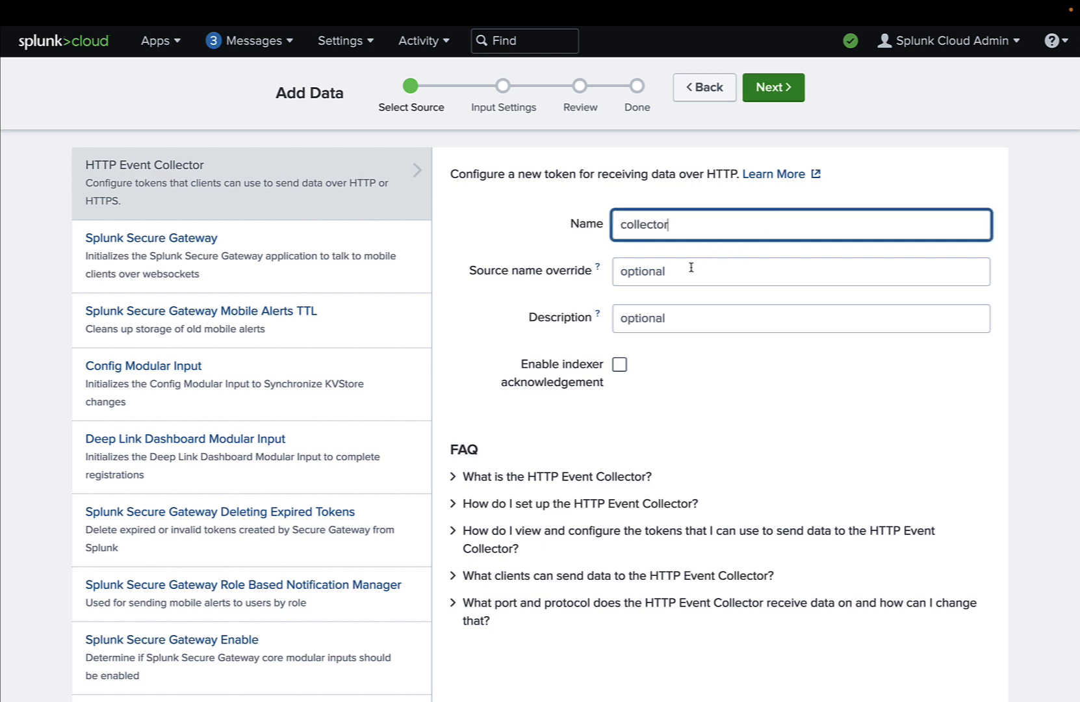
left_click(673, 362)
left_click(620, 365)
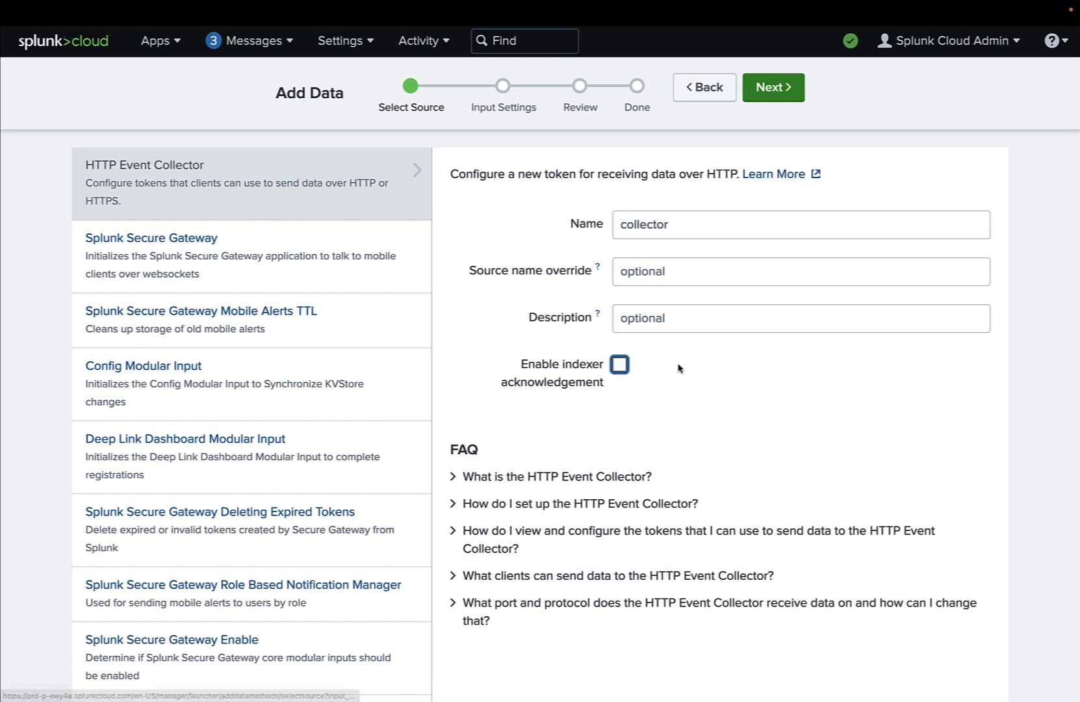
left_click(781, 90)
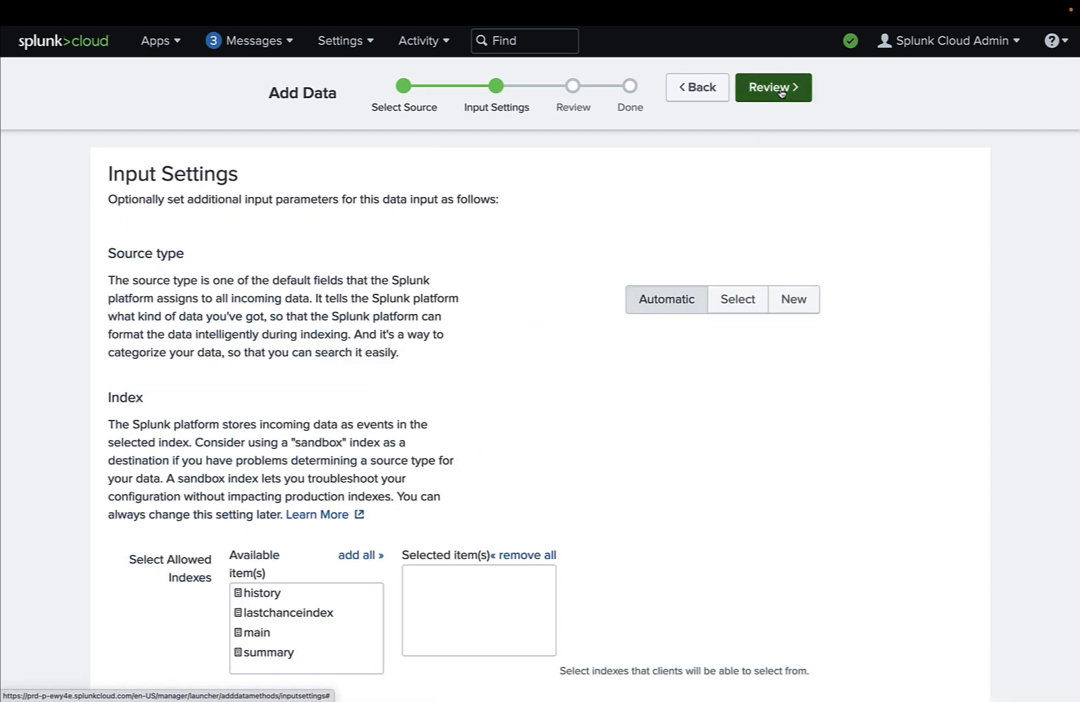
scroll(526, 281, "down", 3)
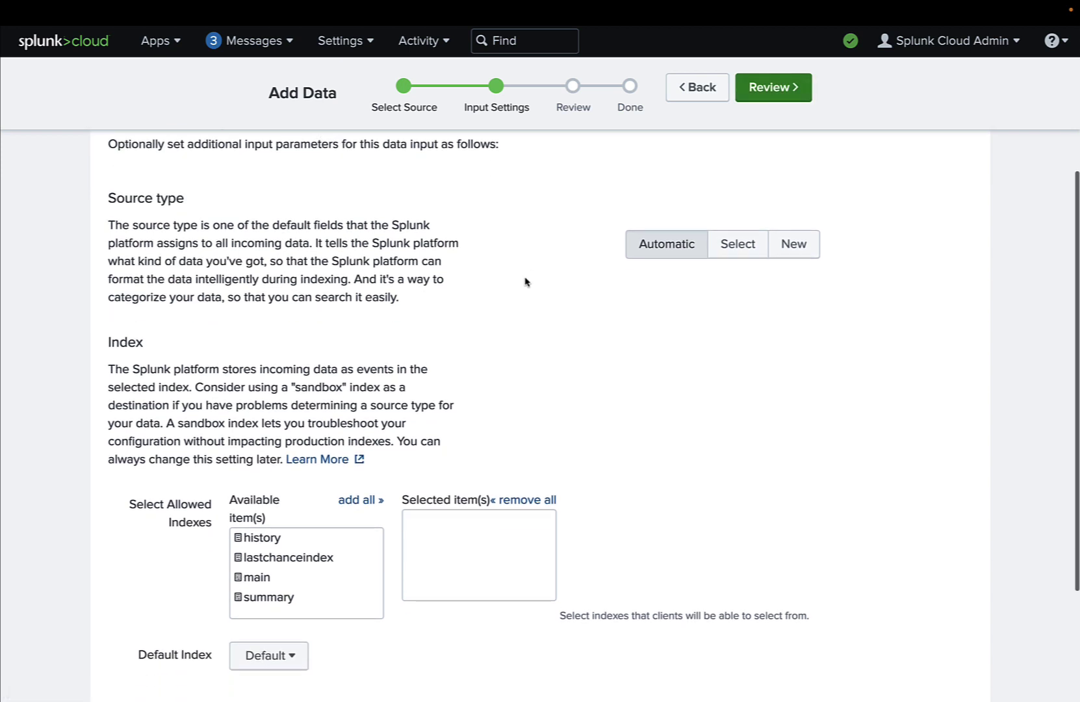
scroll(525, 282, "down", 2)
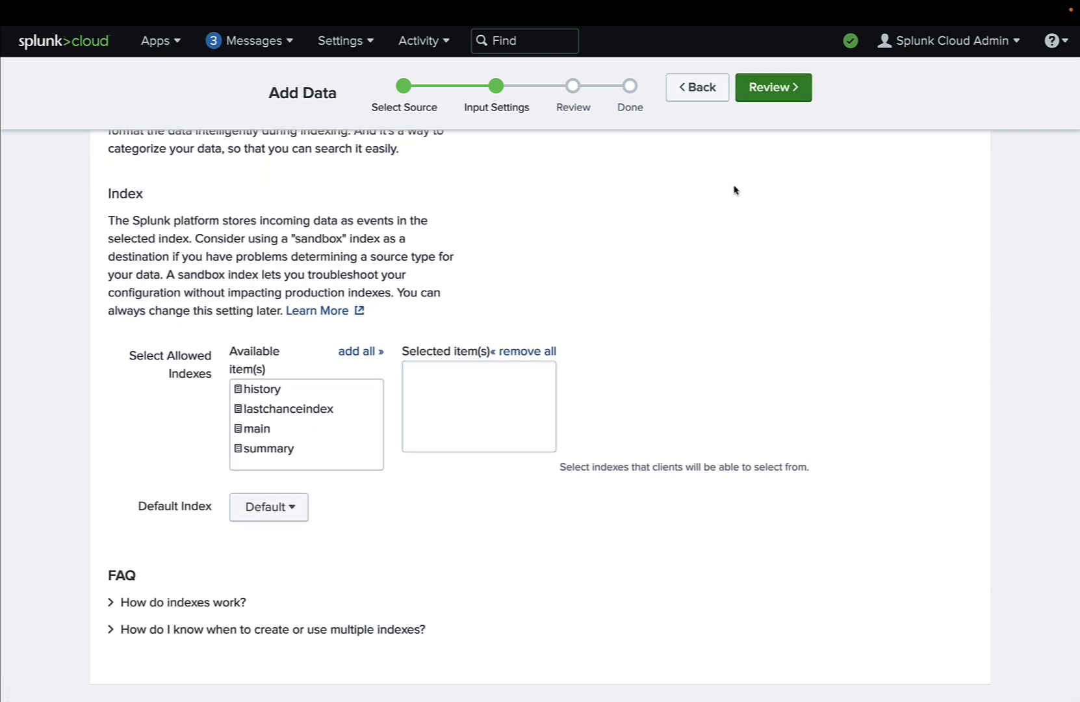
left_click(791, 96)
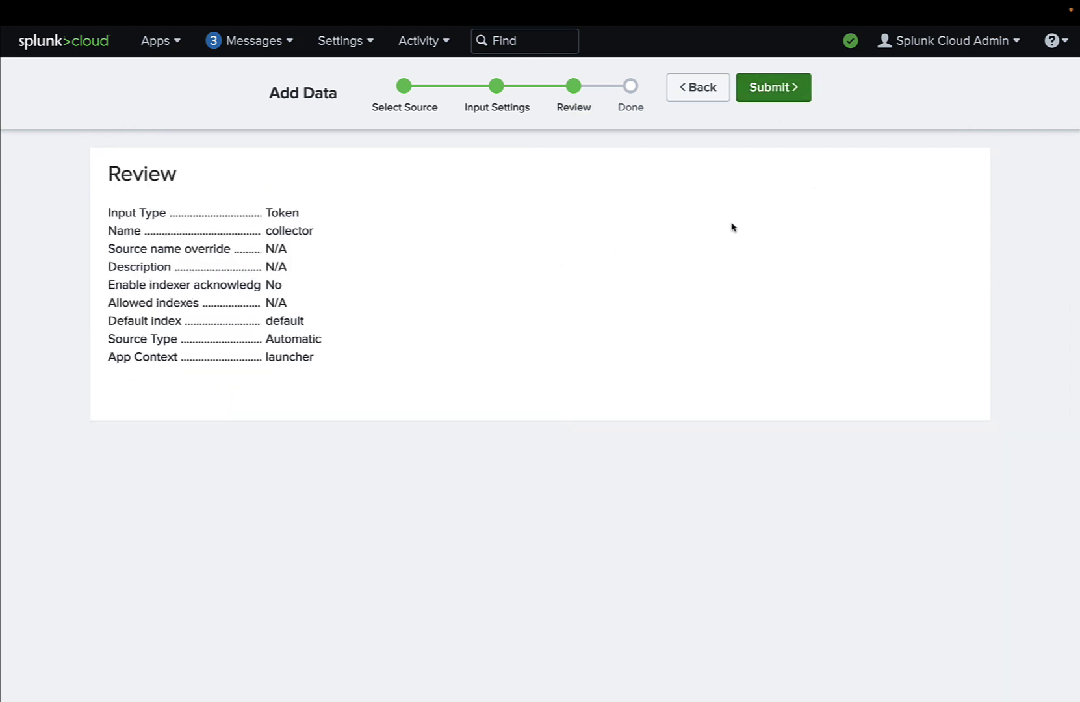
Submit the 'collector' token and copy its token value to the clipboard
left_click(791, 96)
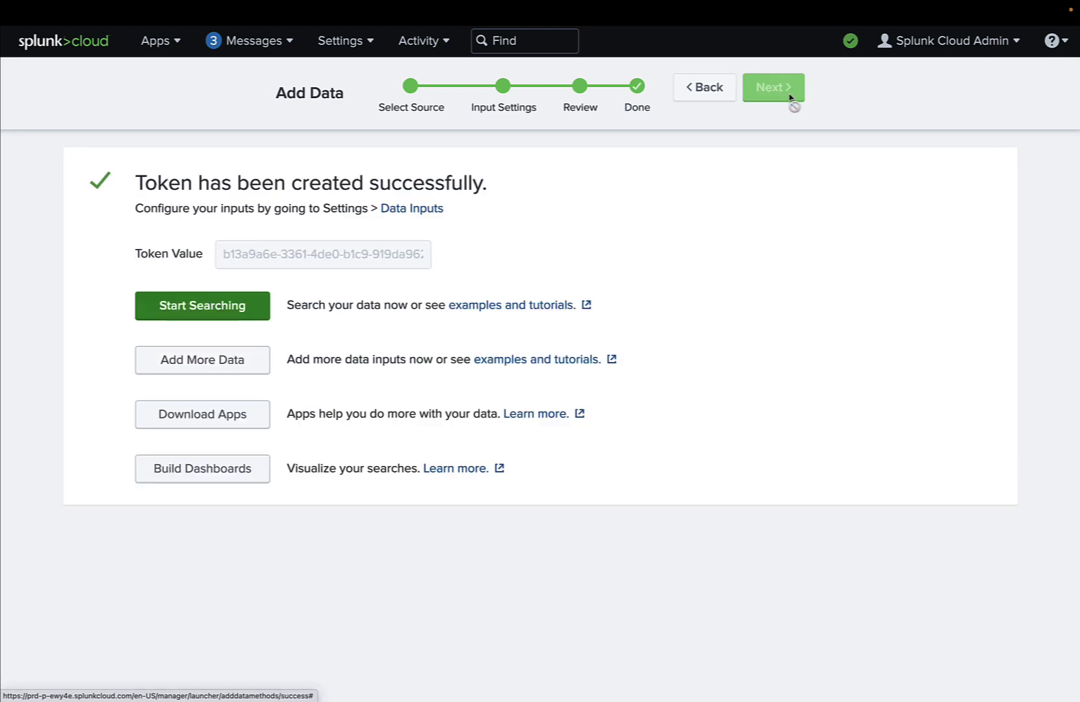
left_click(416, 262)
left_click(442, 258)
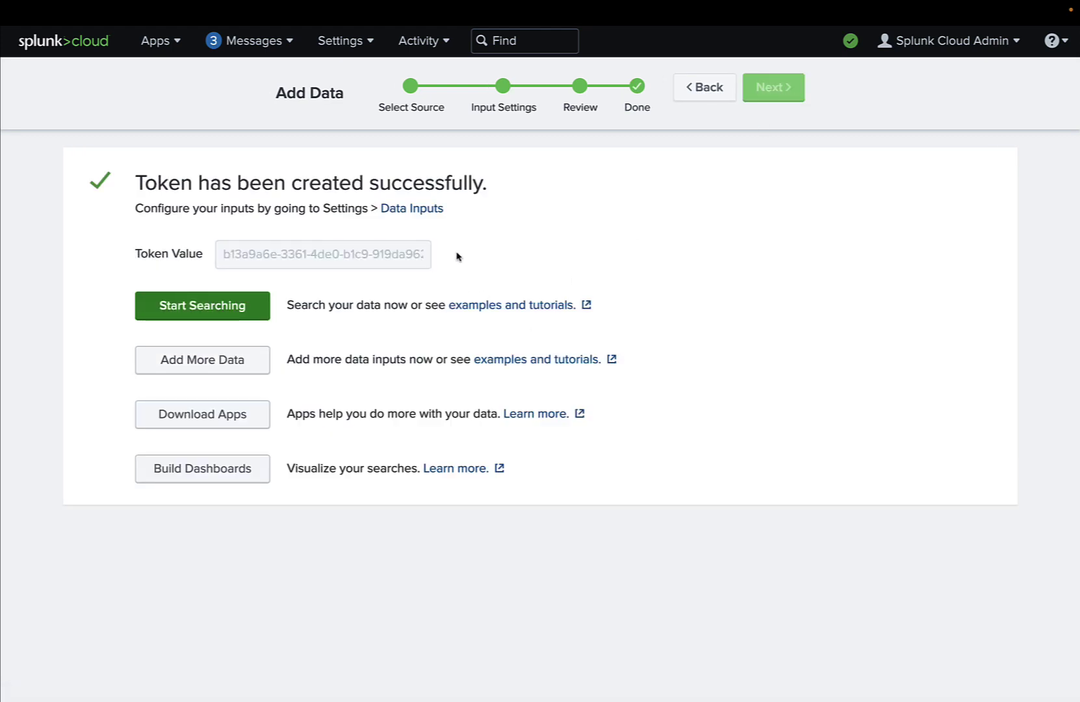
left_click(410, 257)
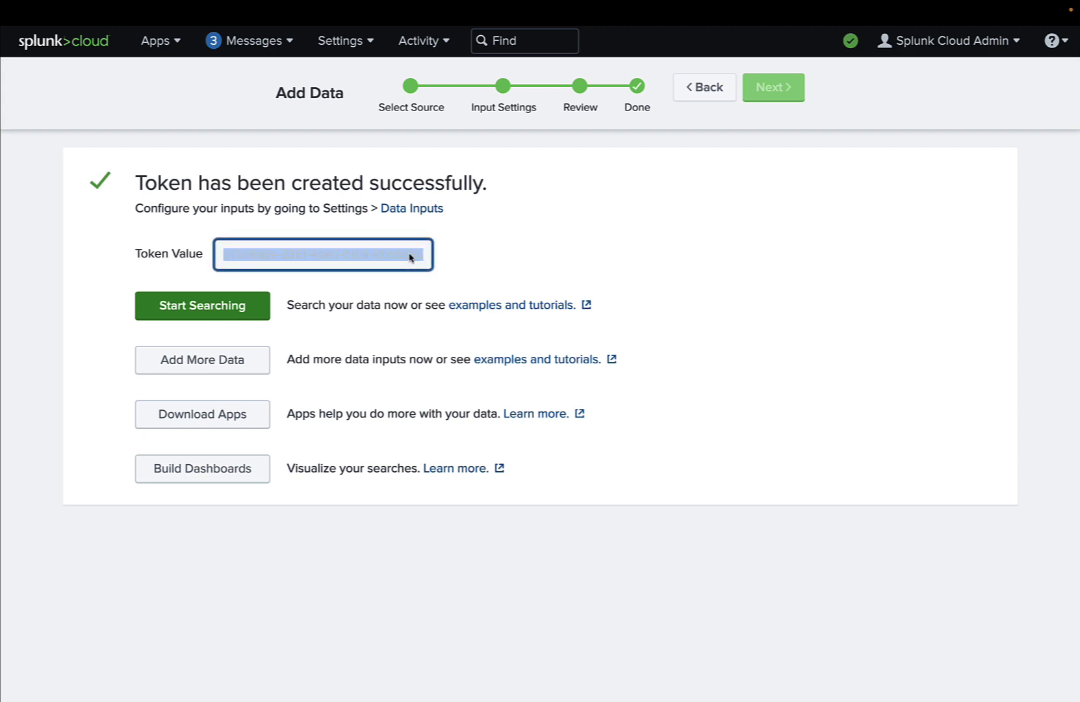
right_click(409, 257)
left_click(427, 280)
left_click(485, 253)
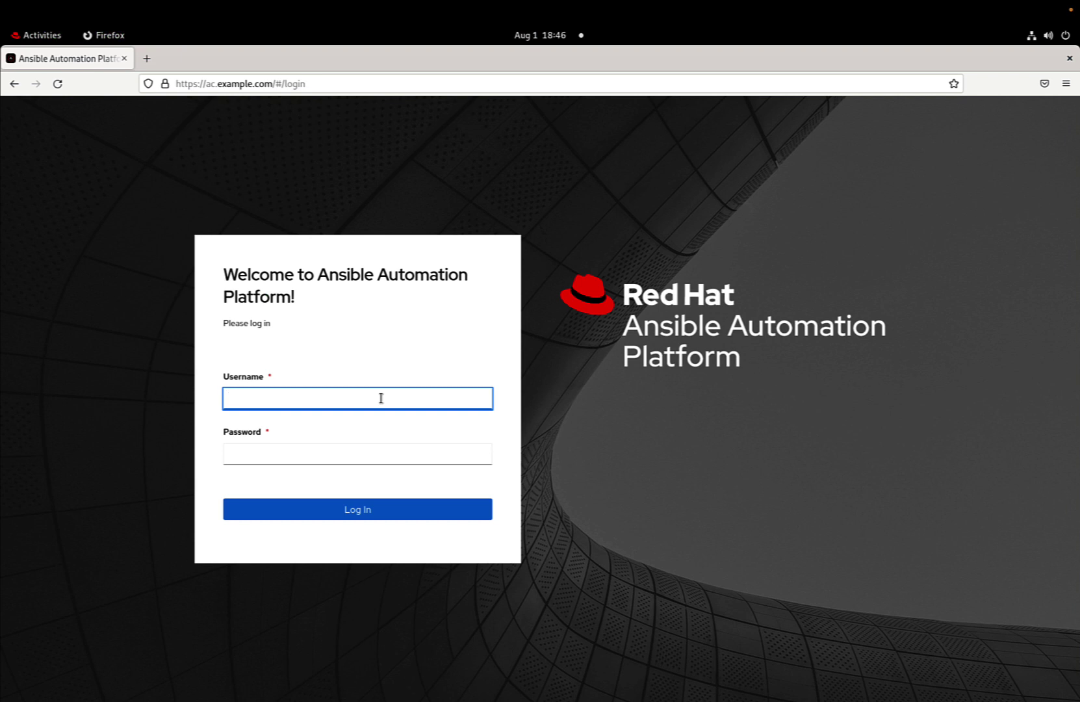
Log in to Ansible Automation Platform as admin with the account password, declining browser password saving
type("admin")
key("Tab")
type("redhat")
key("Return")
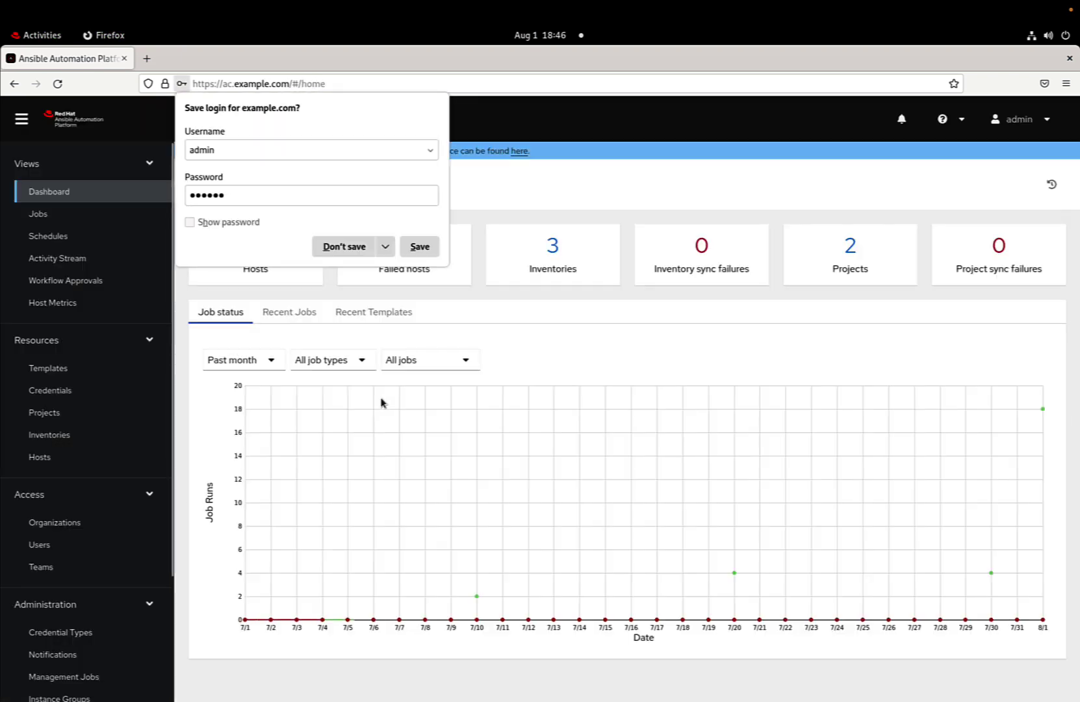
left_click(350, 244)
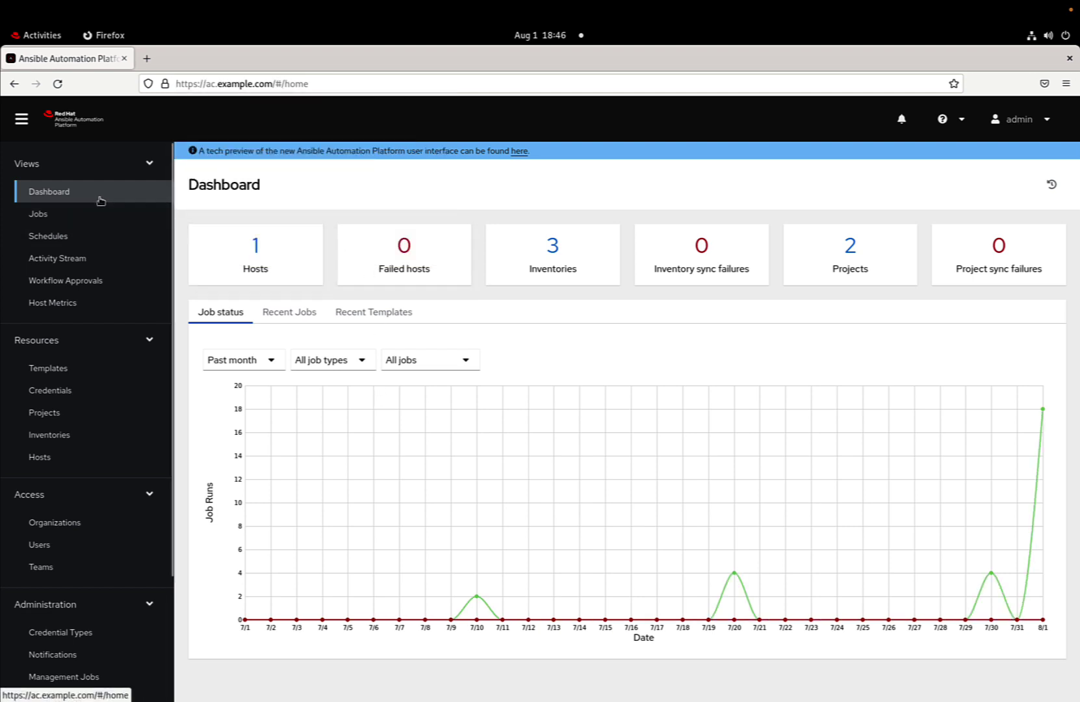
Go to Settings and open the Logging settings page
scroll(96, 326, "down", 3)
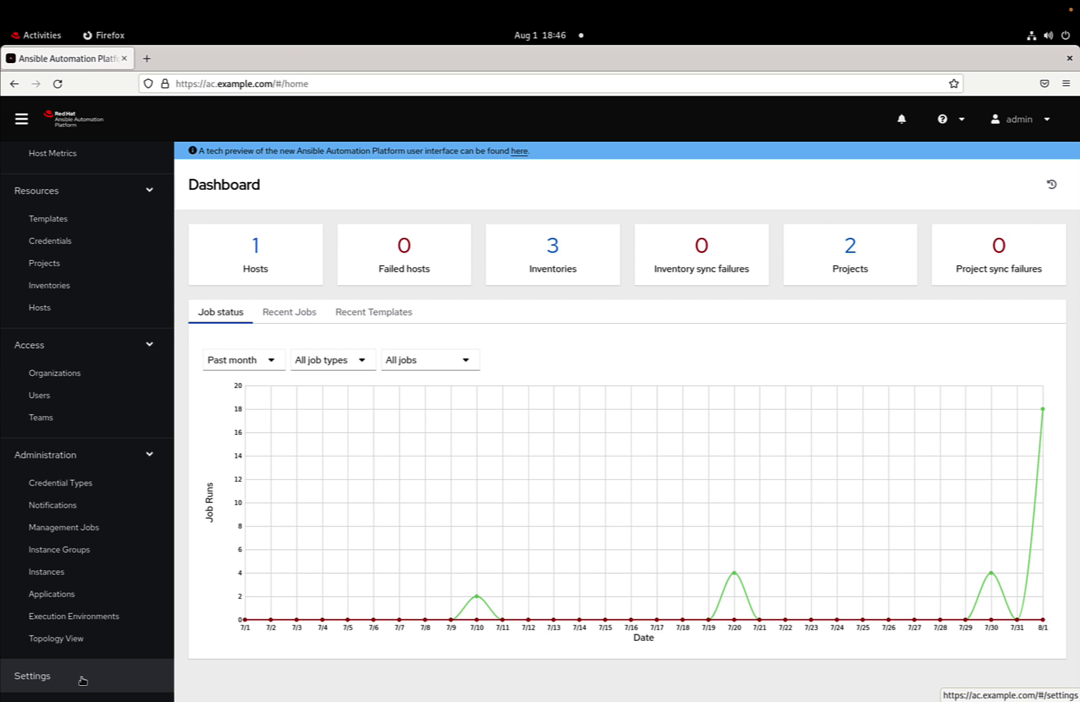
left_click(82, 680)
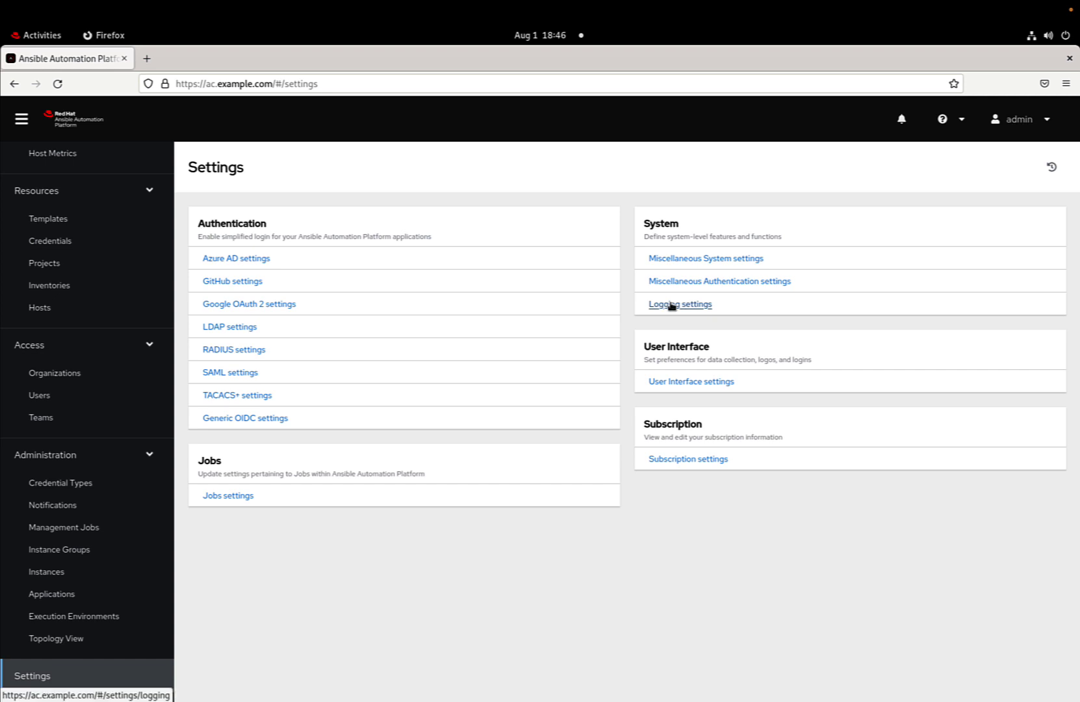
left_click(672, 306)
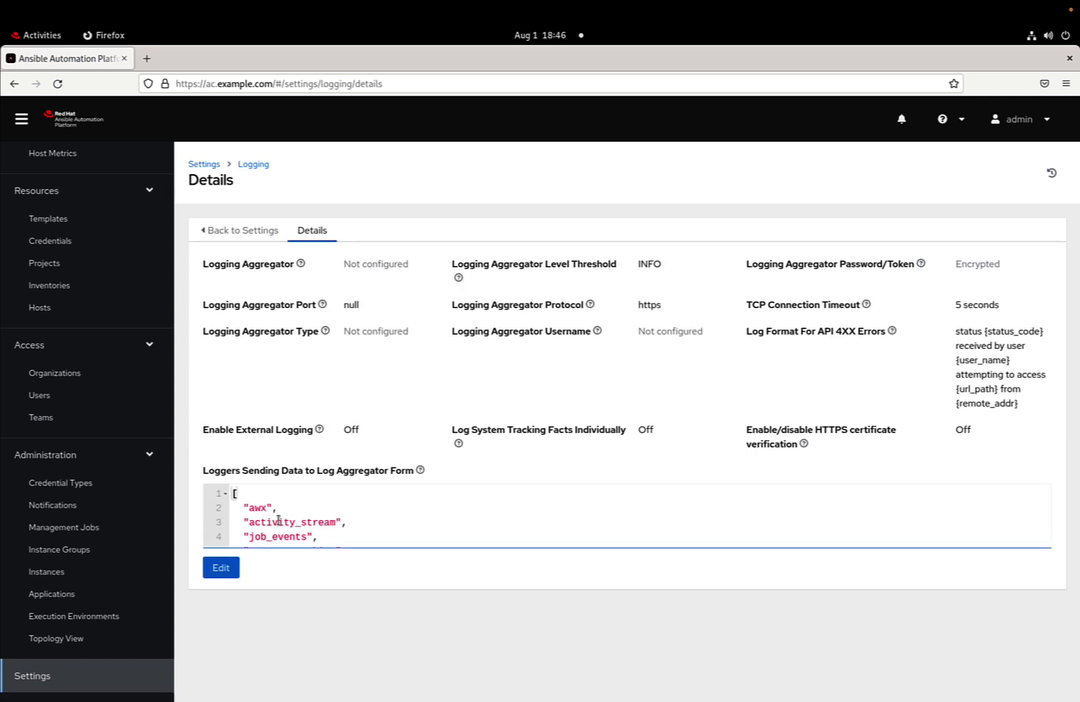
Edit logging and set Logging Aggregator to the Splunk Cloud URL plus ':8088/services/collector/event'
left_click(229, 570)
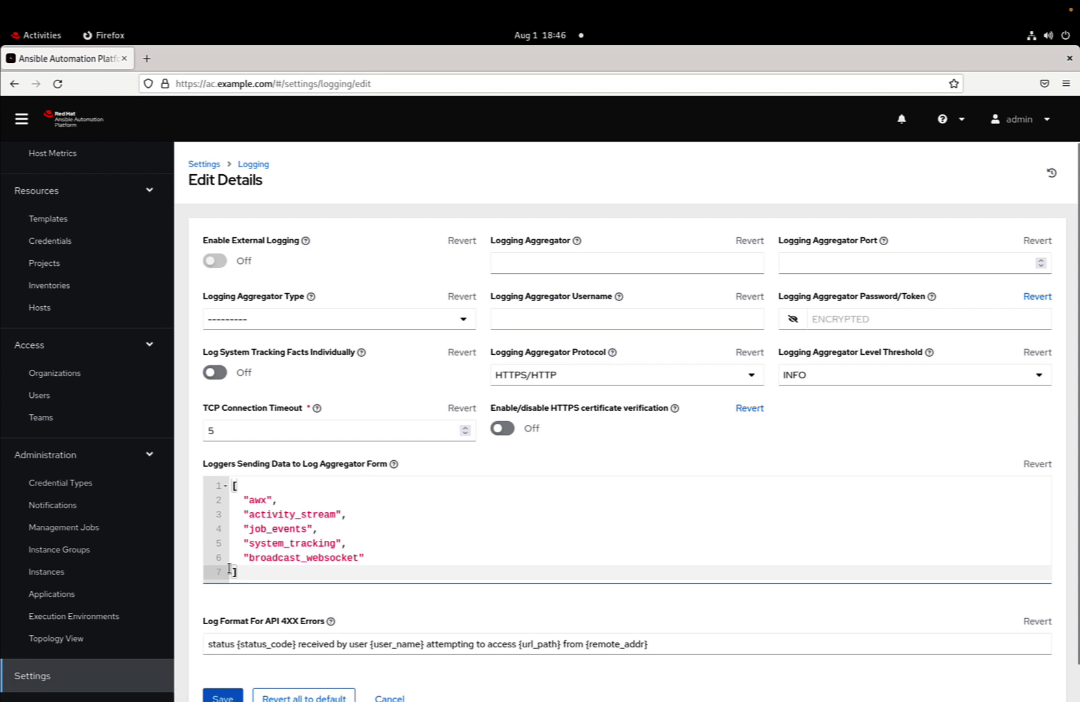
left_click(557, 263)
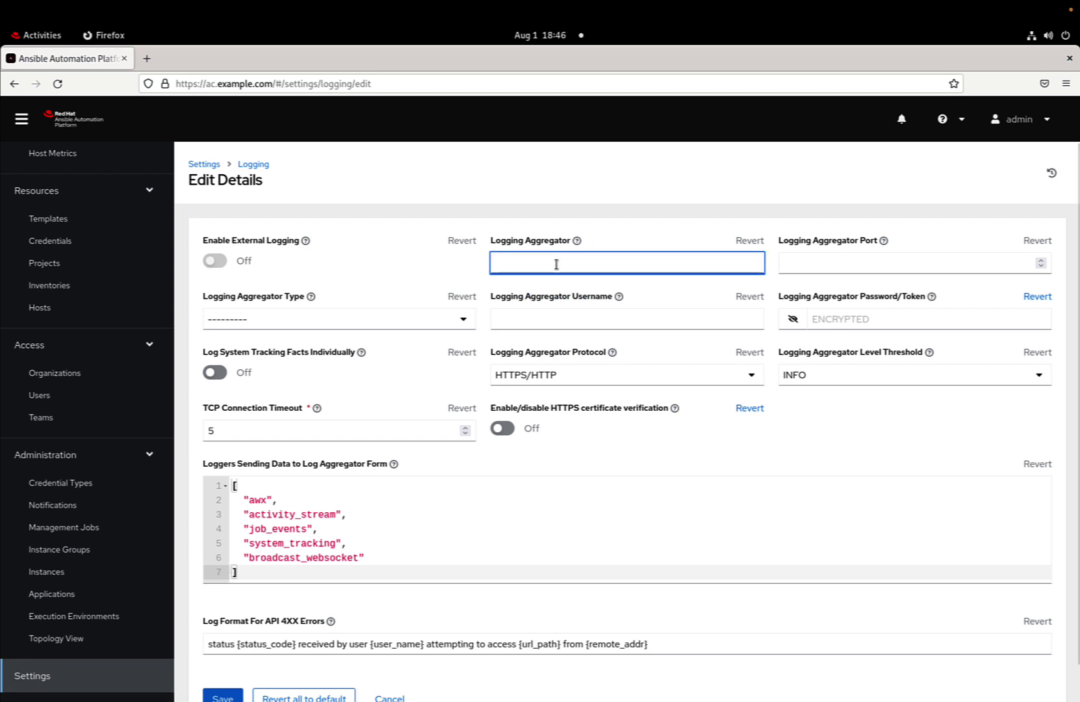
key("ctrl+v")
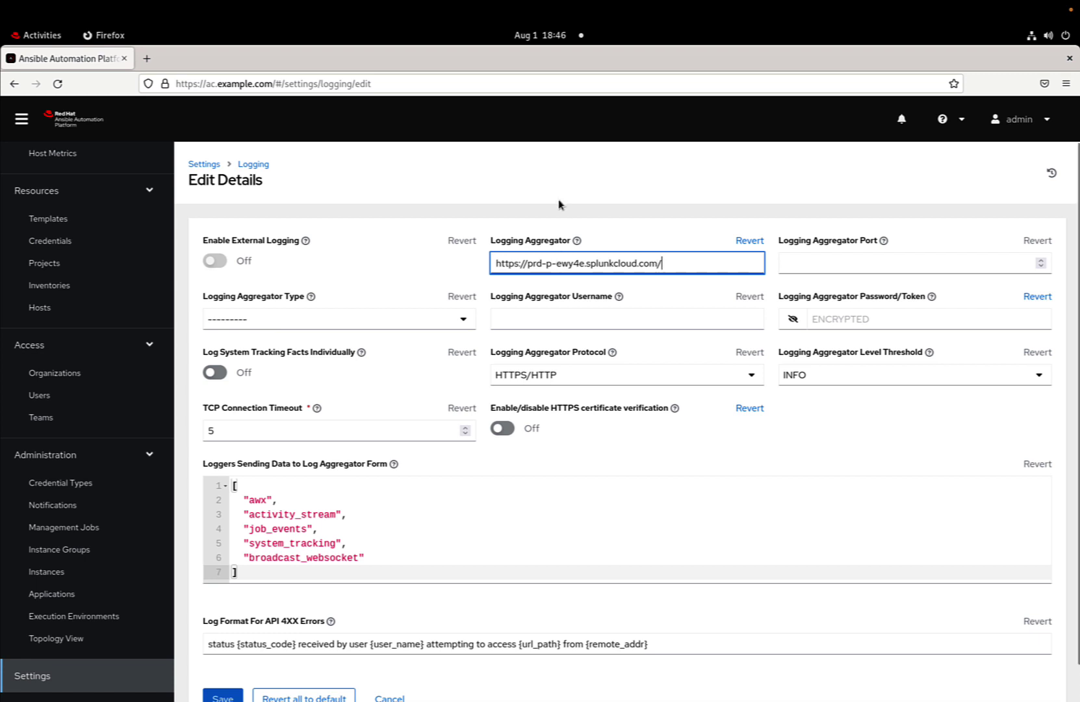
type(":80")
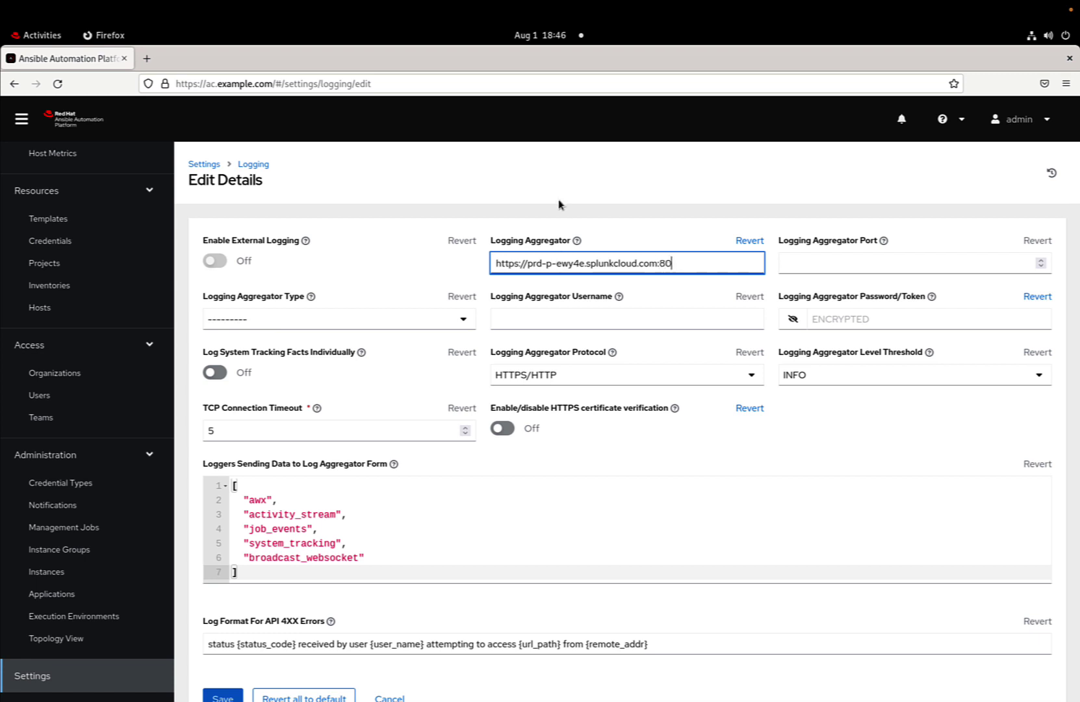
type("88/services/collector/e")
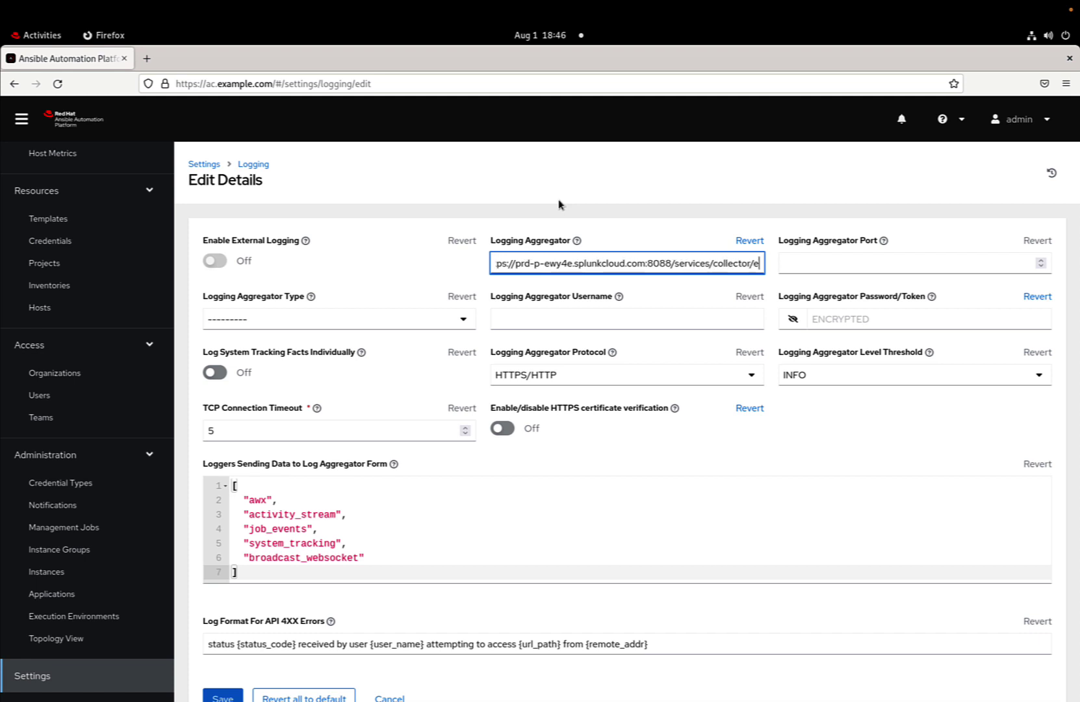
type("vent")
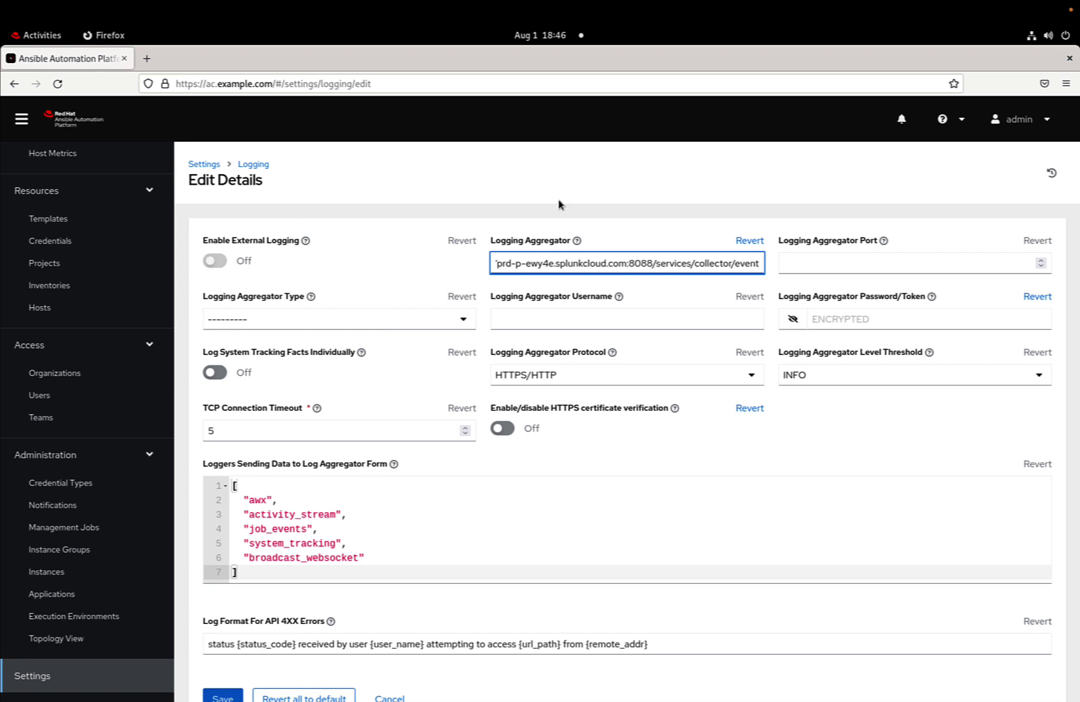
Set aggregator type to splunk and level threshold to DEBUG, leaving certificate verification off
left_click(424, 319)
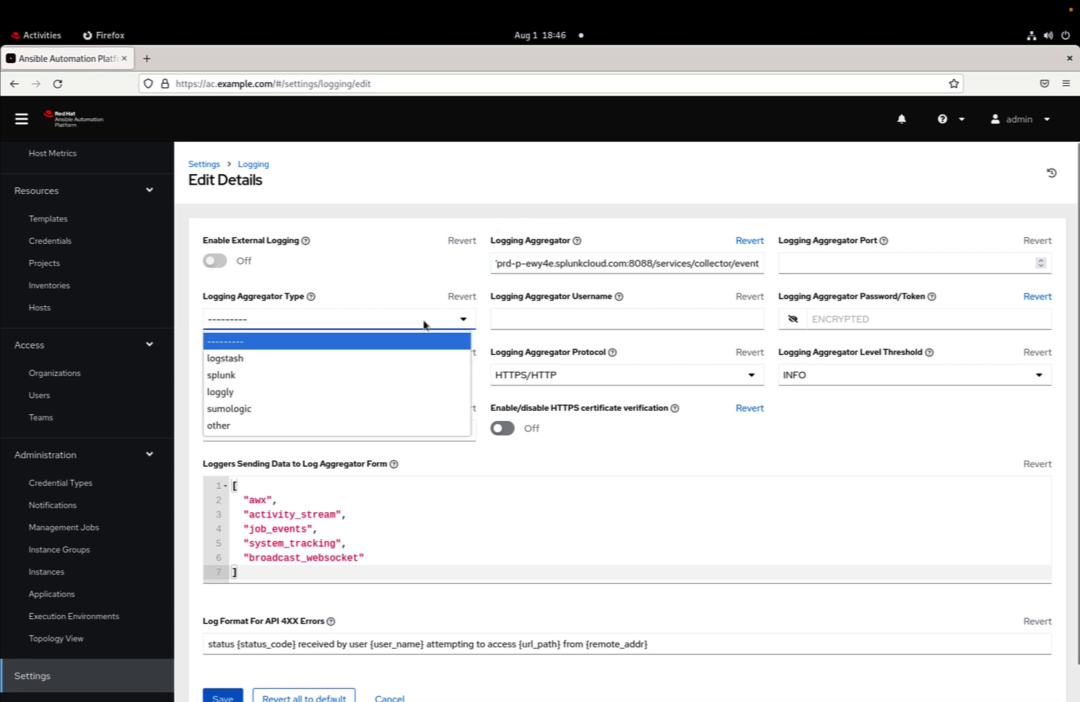
left_click(406, 374)
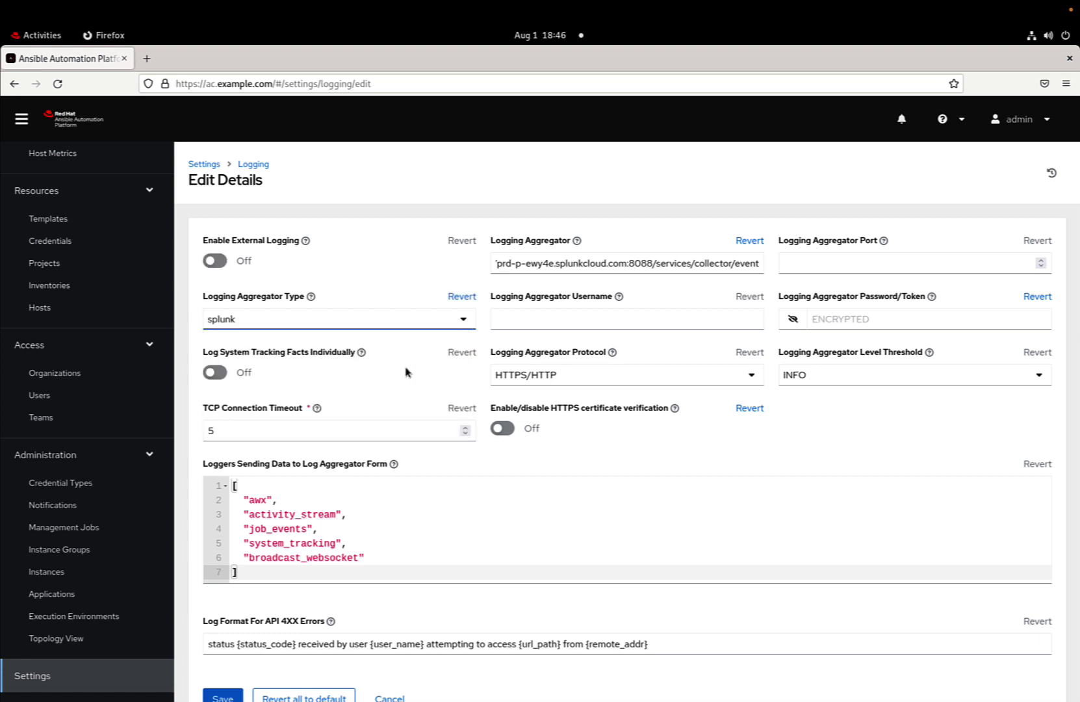
left_click(501, 428)
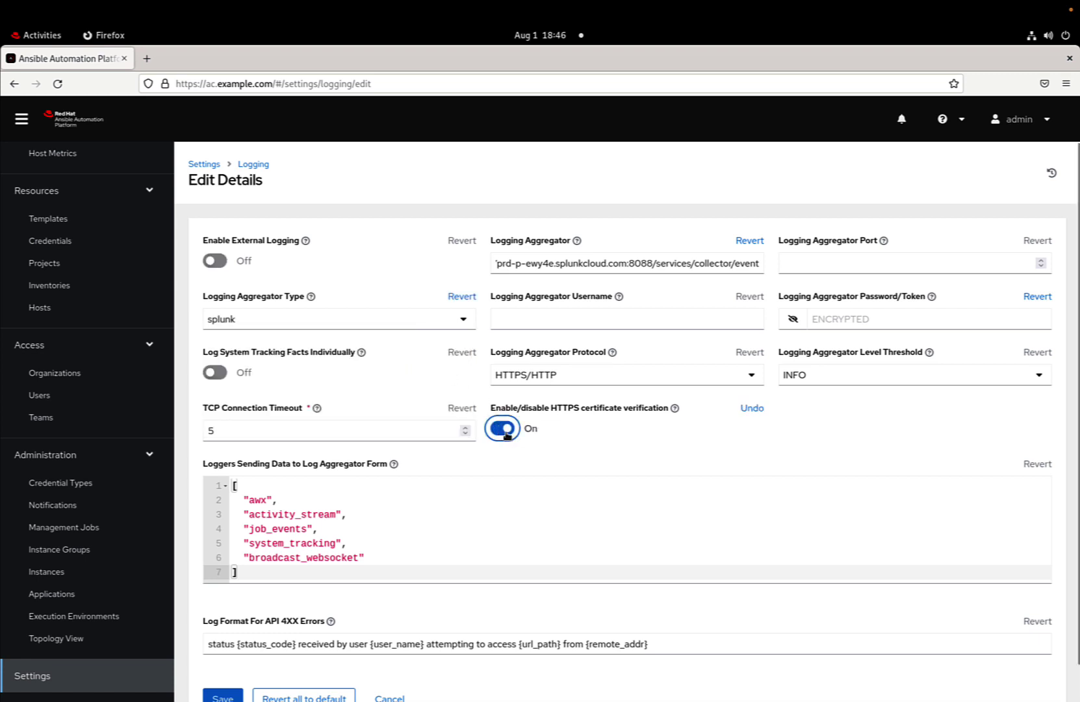
left_click(507, 431)
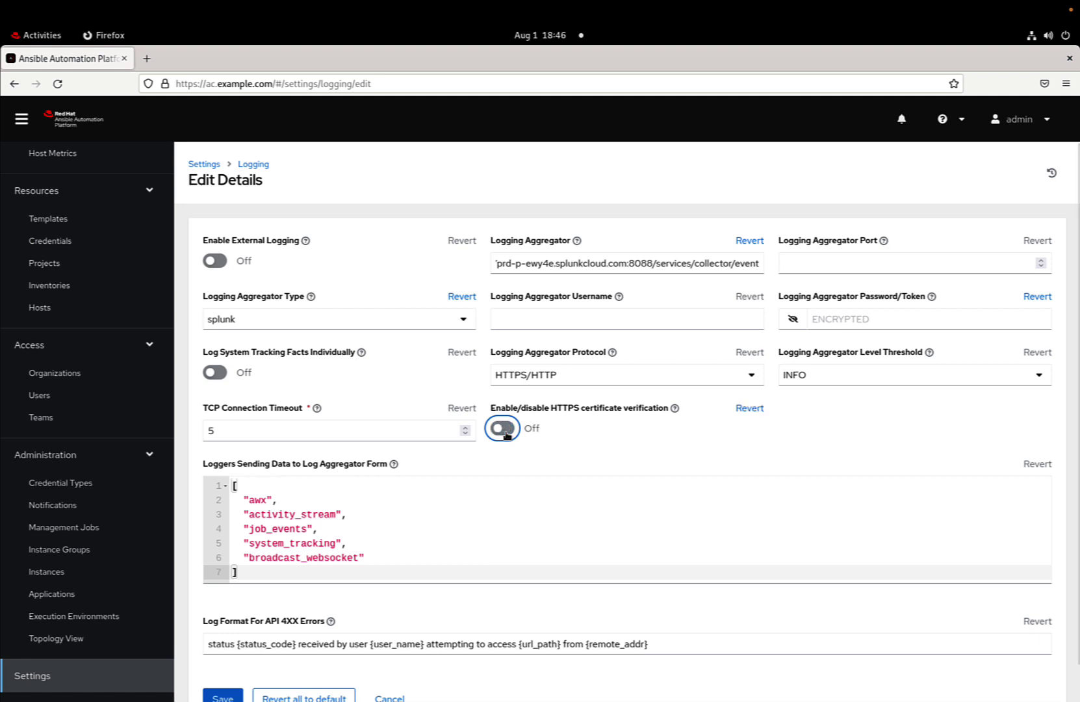
left_click(858, 379)
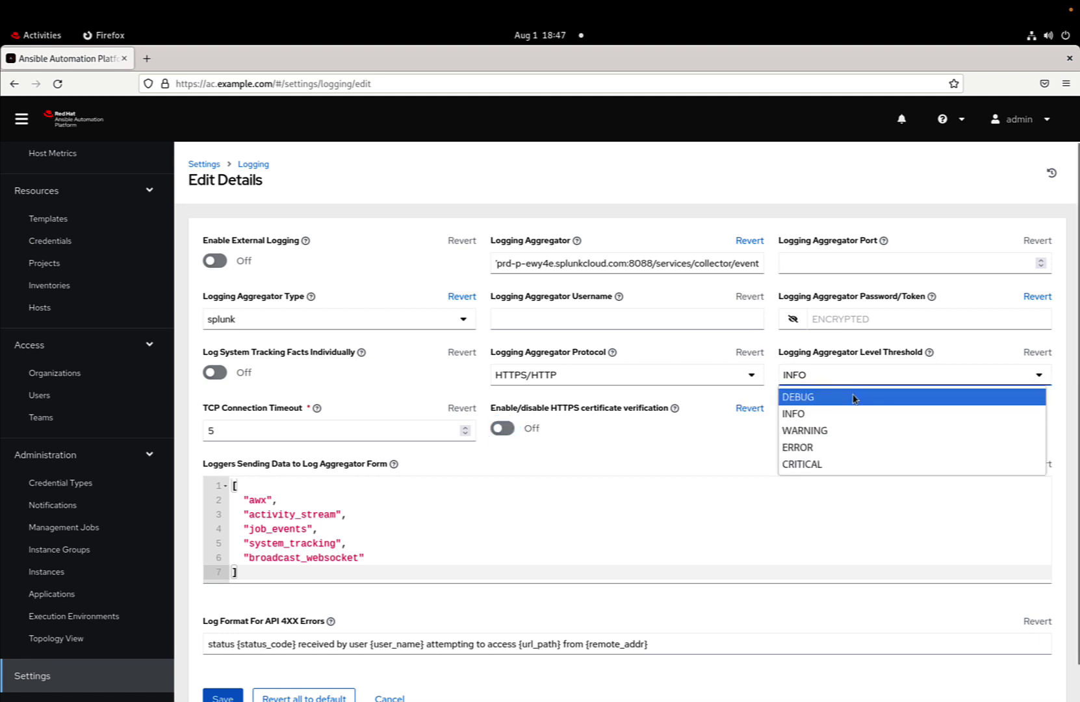
left_click(854, 398)
left_click(852, 317)
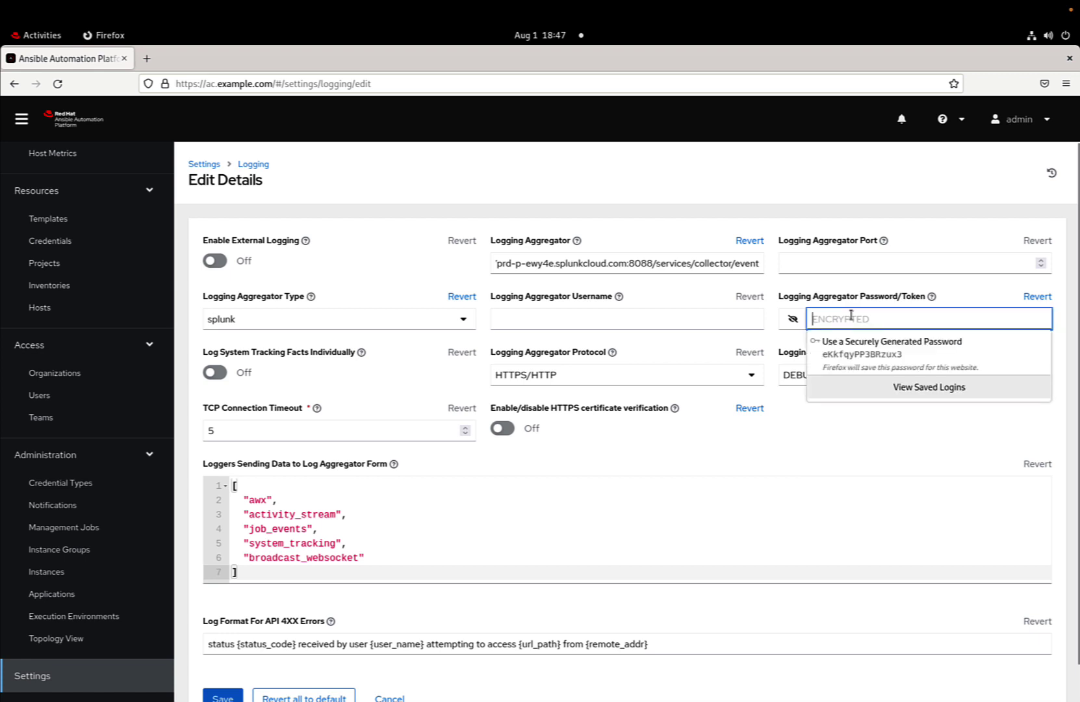
key("Escape")
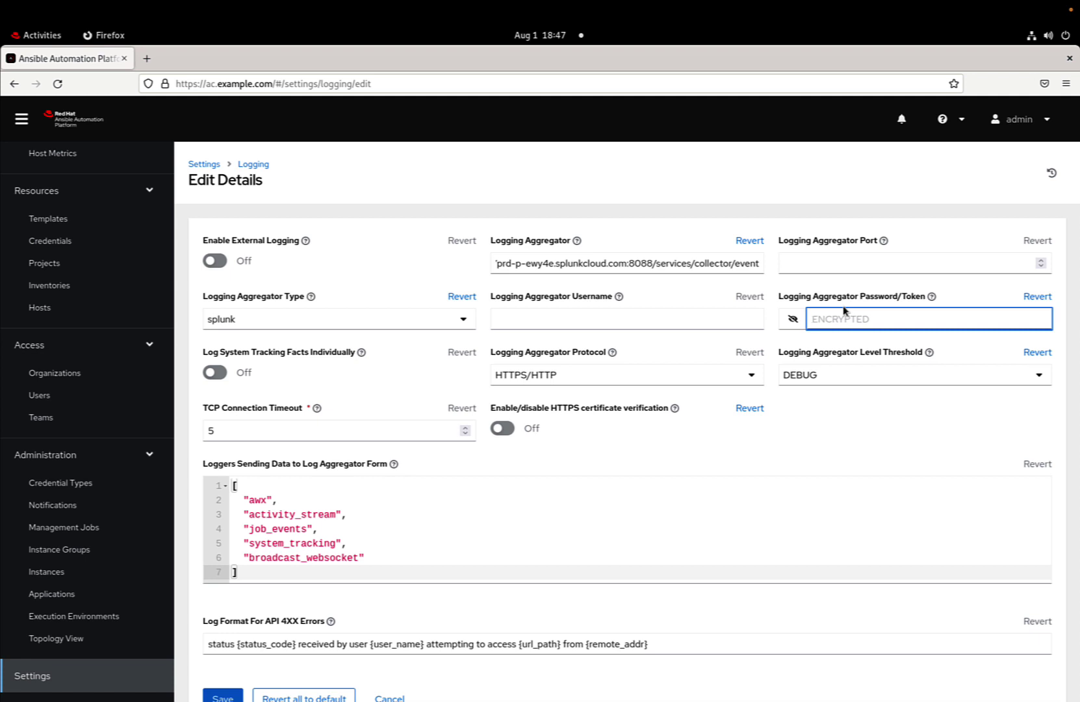
Paste the HEC token into Password/Token and verify the token and aggregator endpoint values
left_click(835, 320)
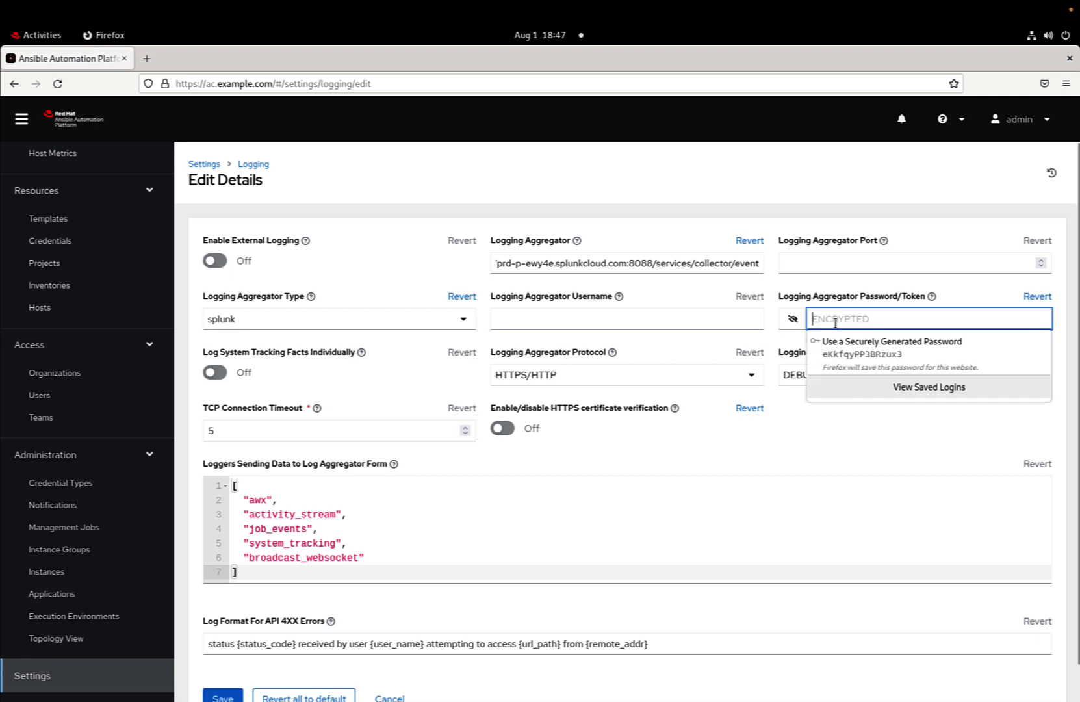
key("Escape")
key("ctrl+v")
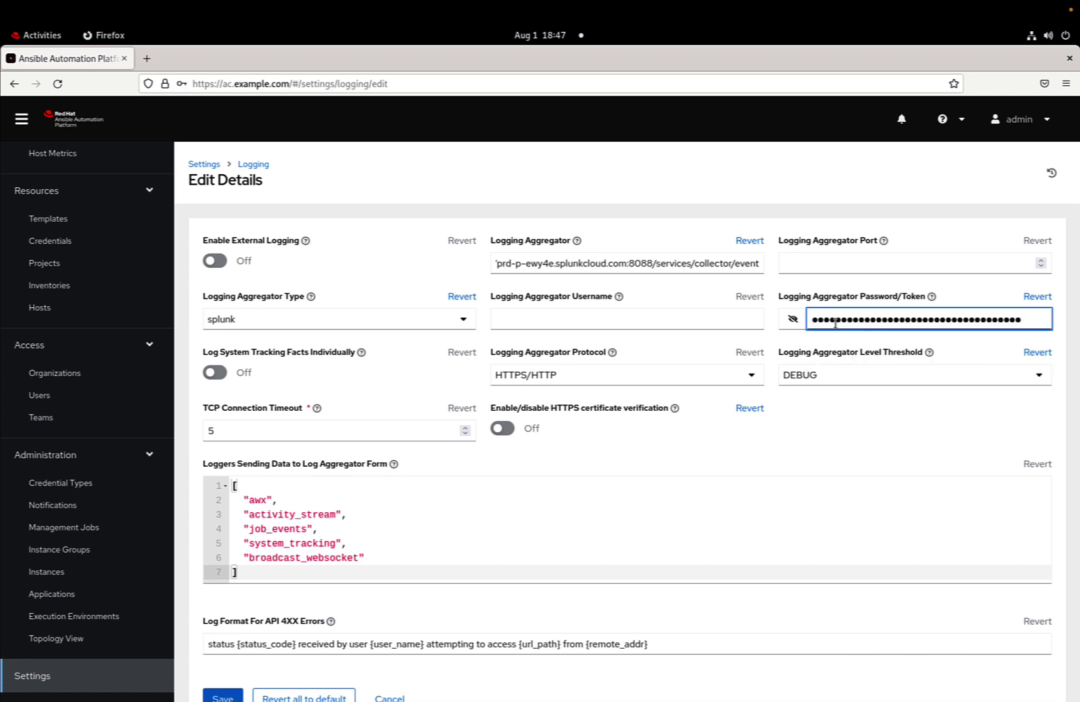
left_click(793, 319)
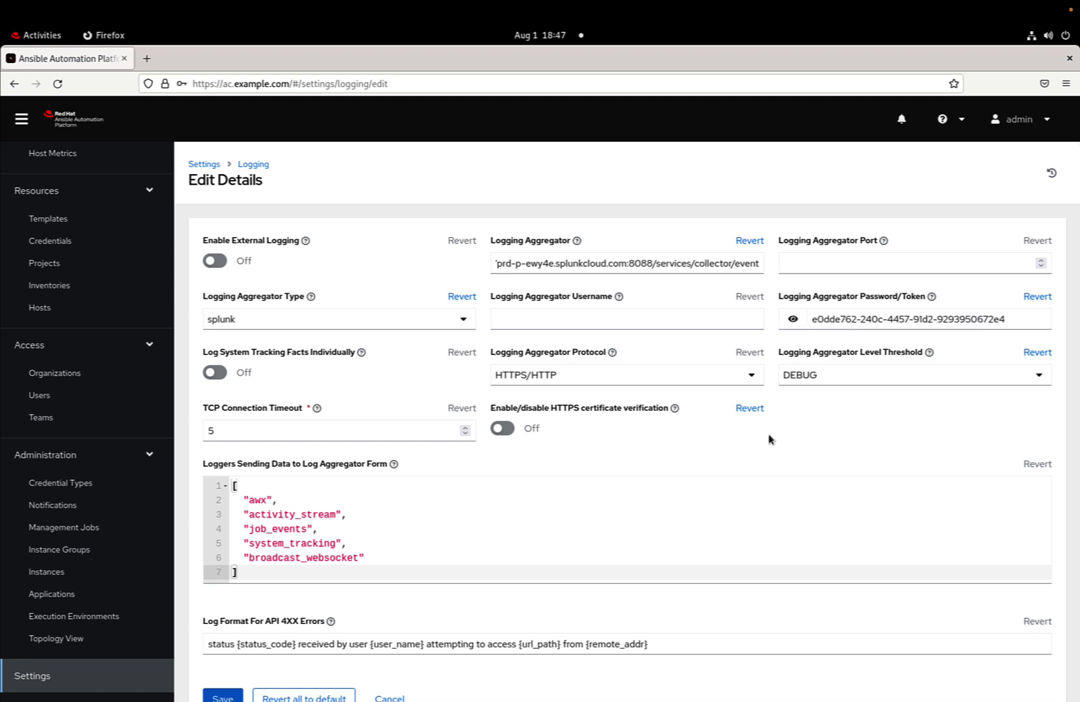
left_click(674, 263)
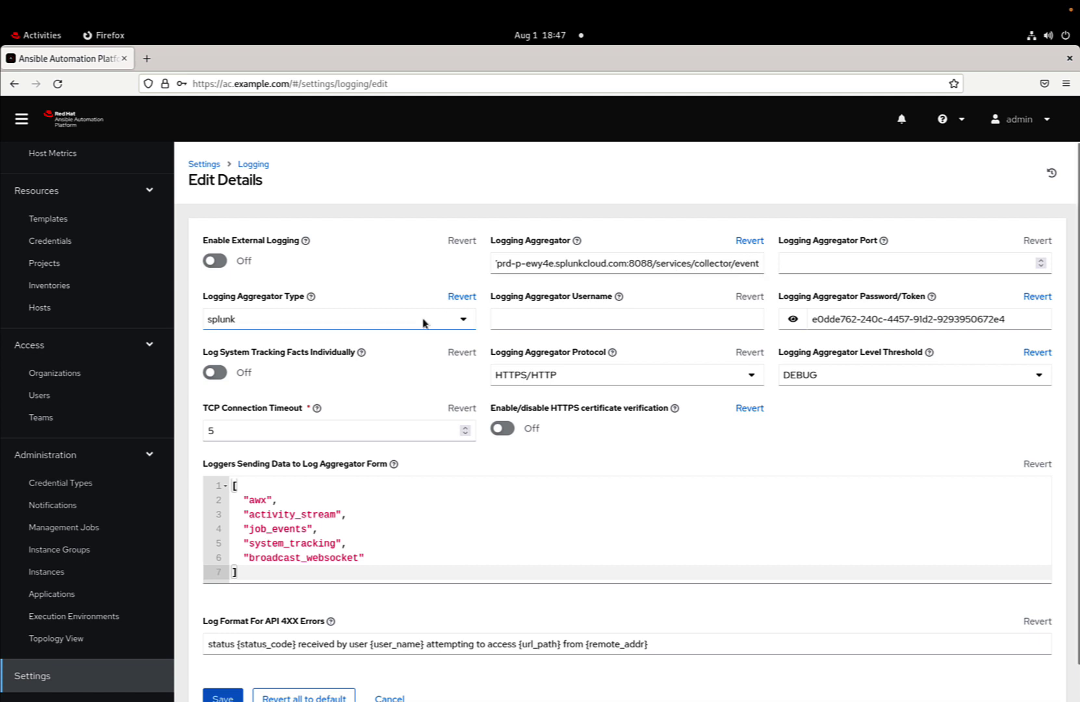
Turn on Enable External Logging and save the logging settings, declining browser password storage
left_click(220, 257)
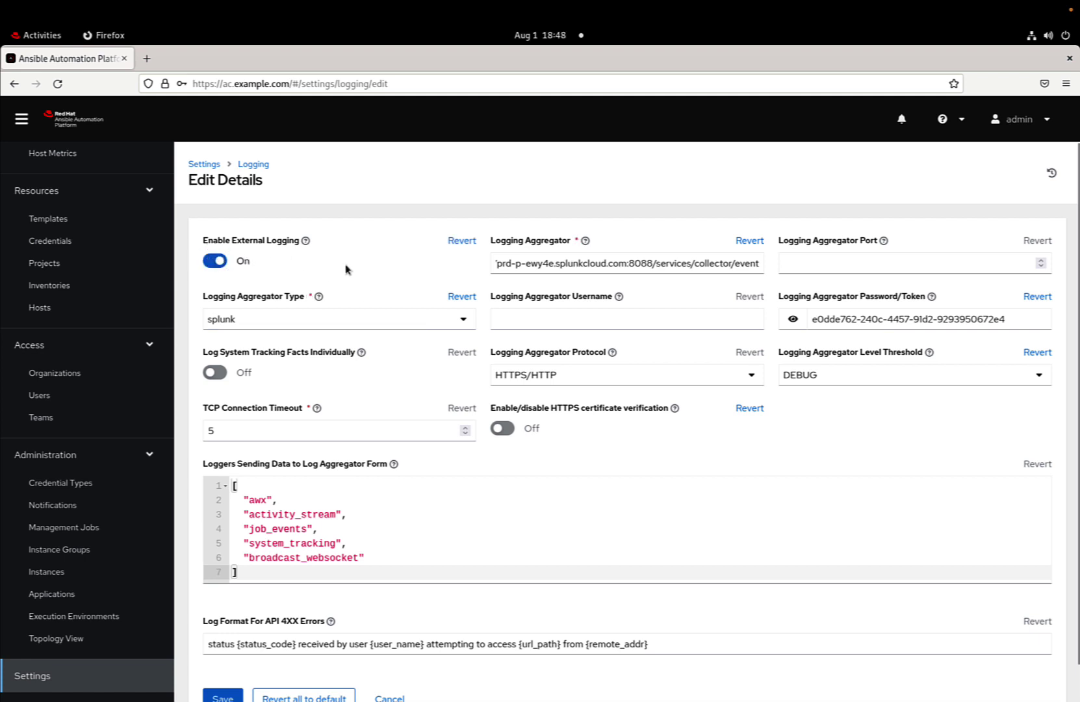
scroll(345, 268, "down", 1)
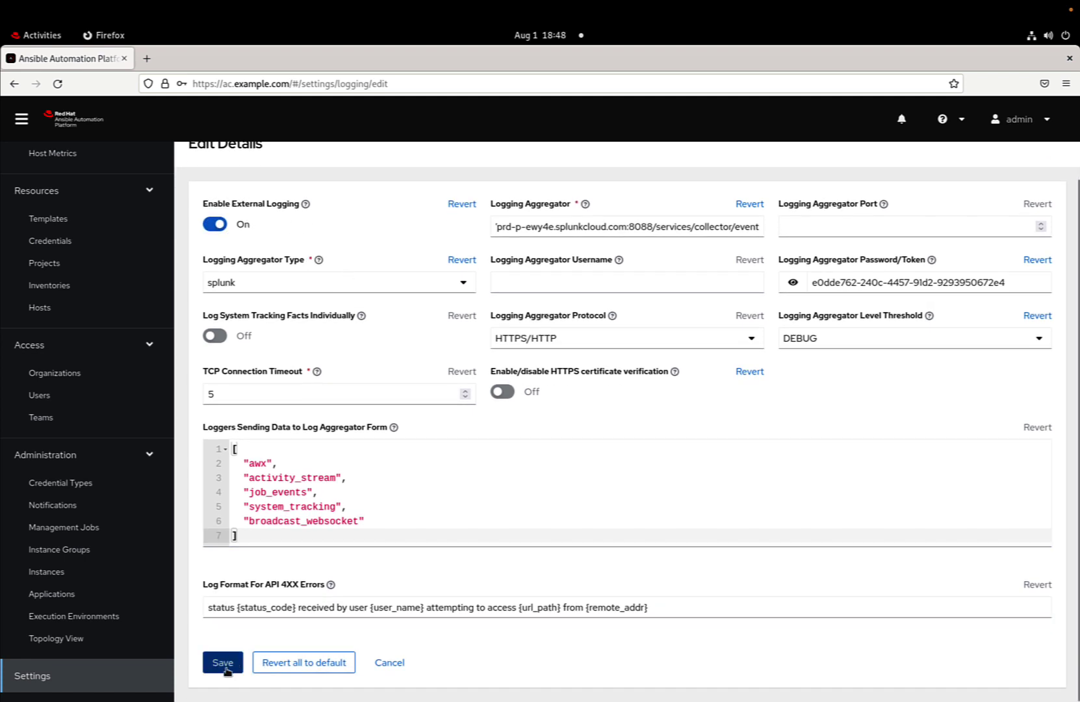
left_click(228, 665)
left_click(343, 247)
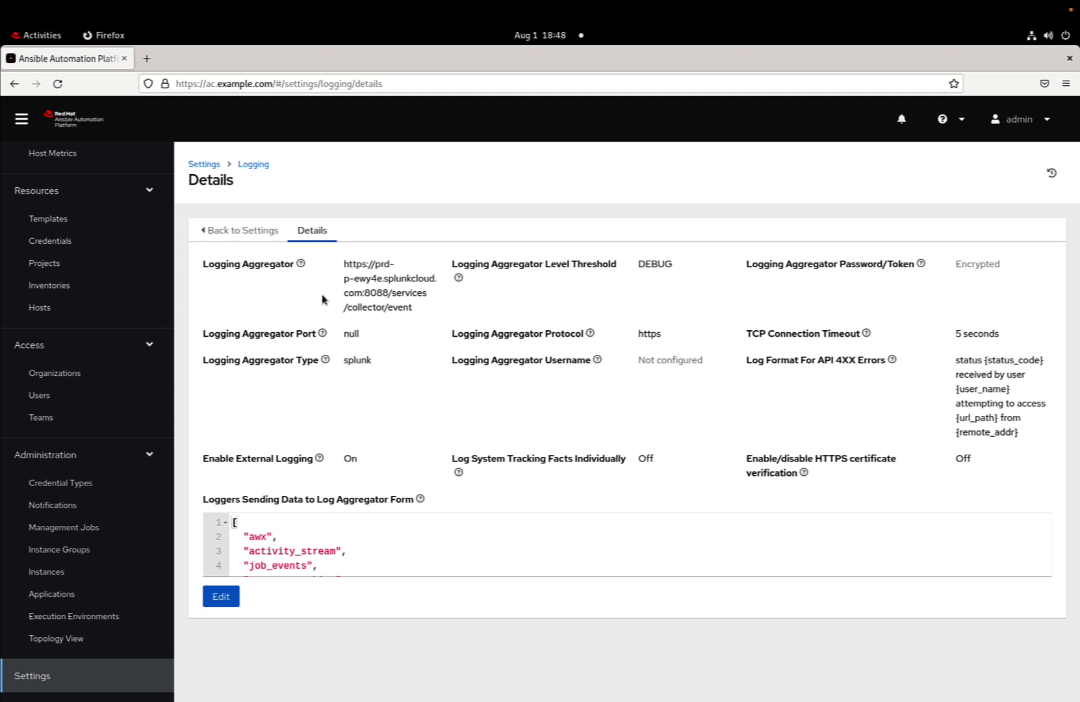
In a new tab, load the ac.example.com/api logging Setting Detail page
left_click(147, 58)
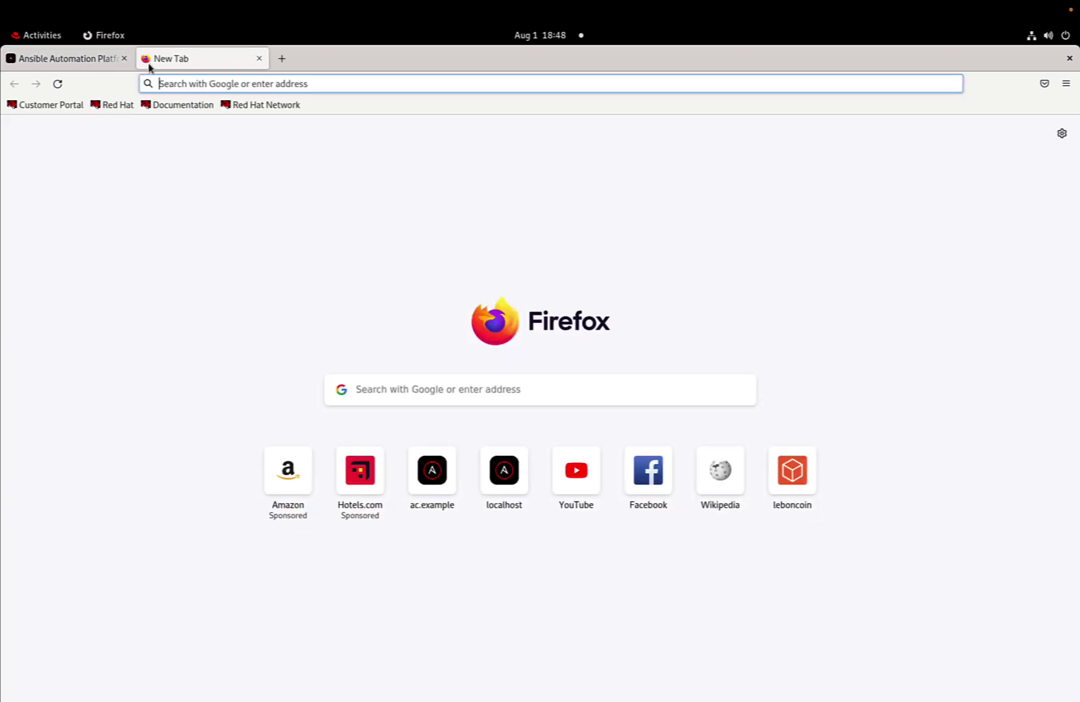
type("ac.example.com/a")
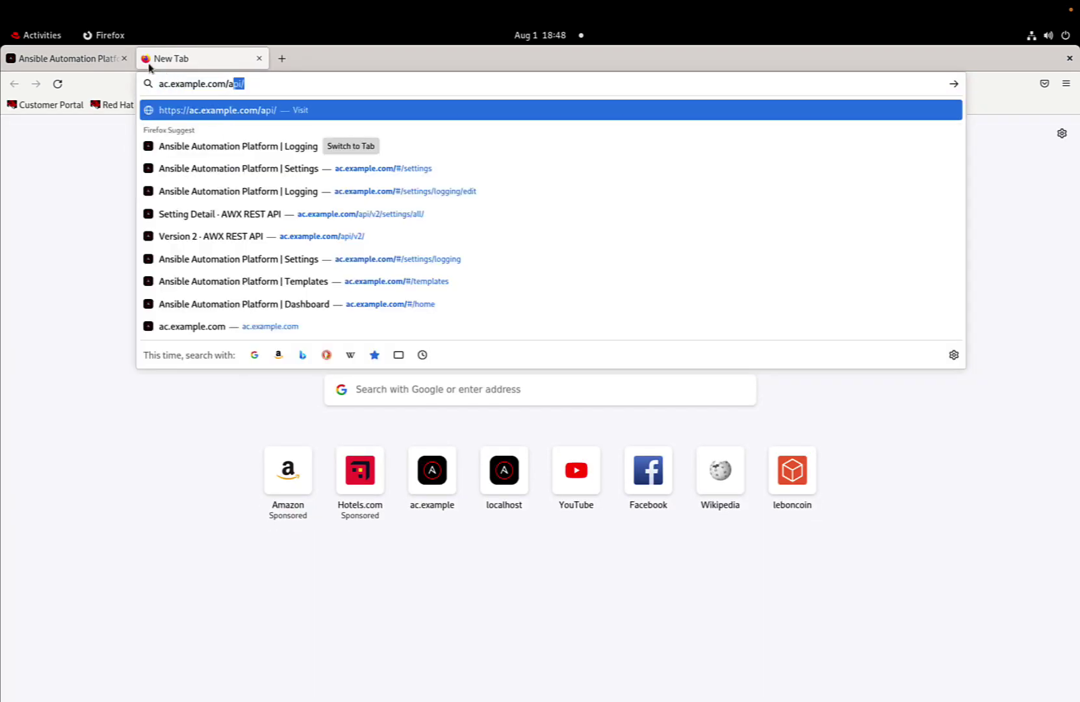
type("p")
key("Down")
key("Down")
key("Up")
key("Down")
key("Down")
key("Down")
key("Return")
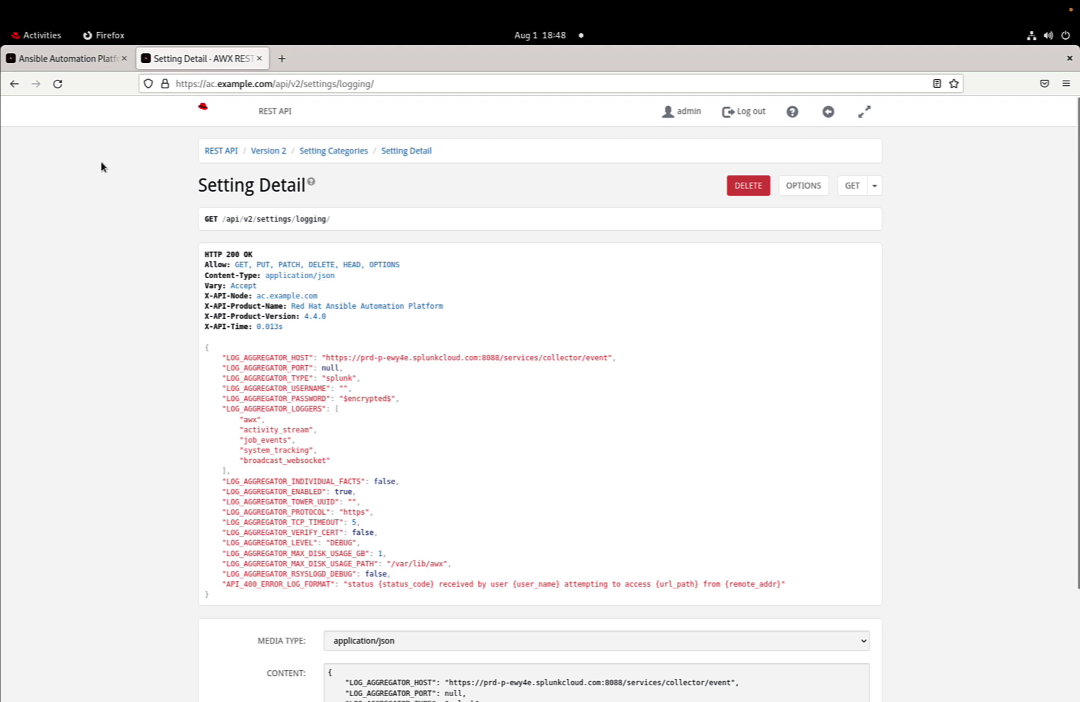
Launch the Demo Job Template from Templates and reload its full job output
left_click(84, 59)
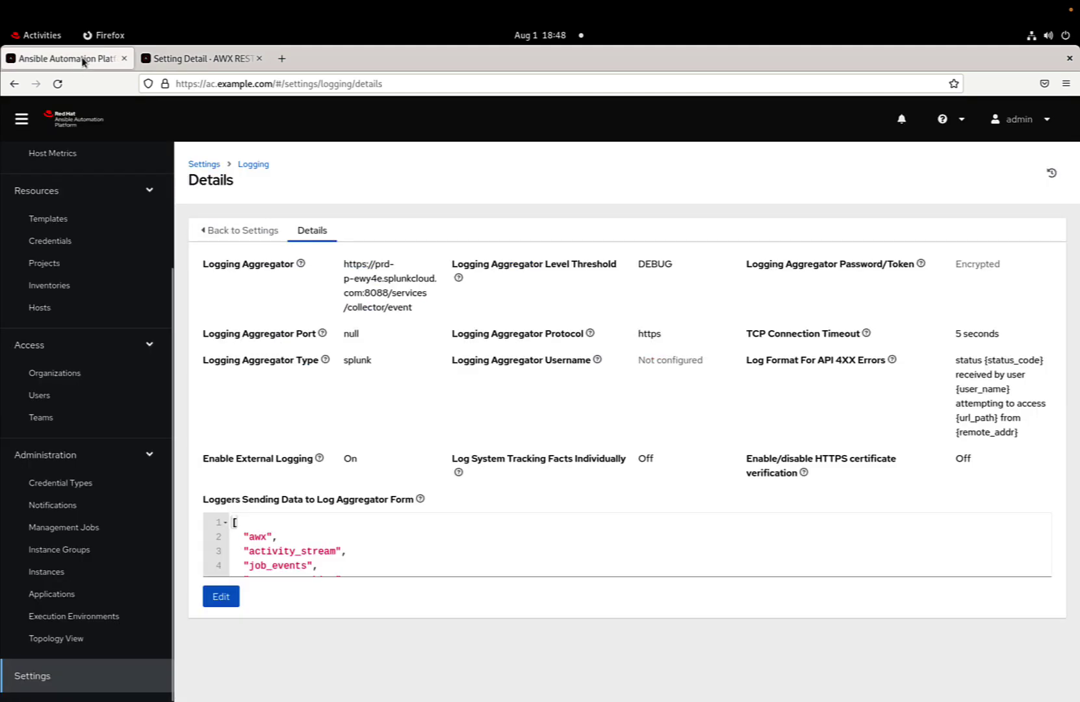
left_click(92, 220)
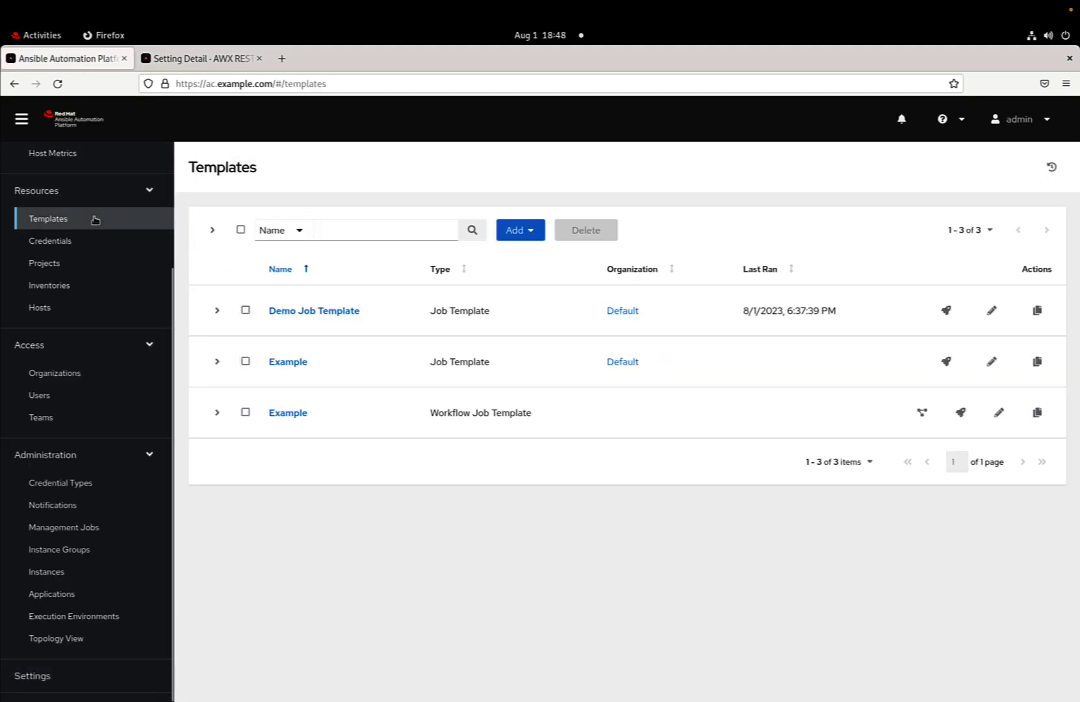
left_click(946, 310)
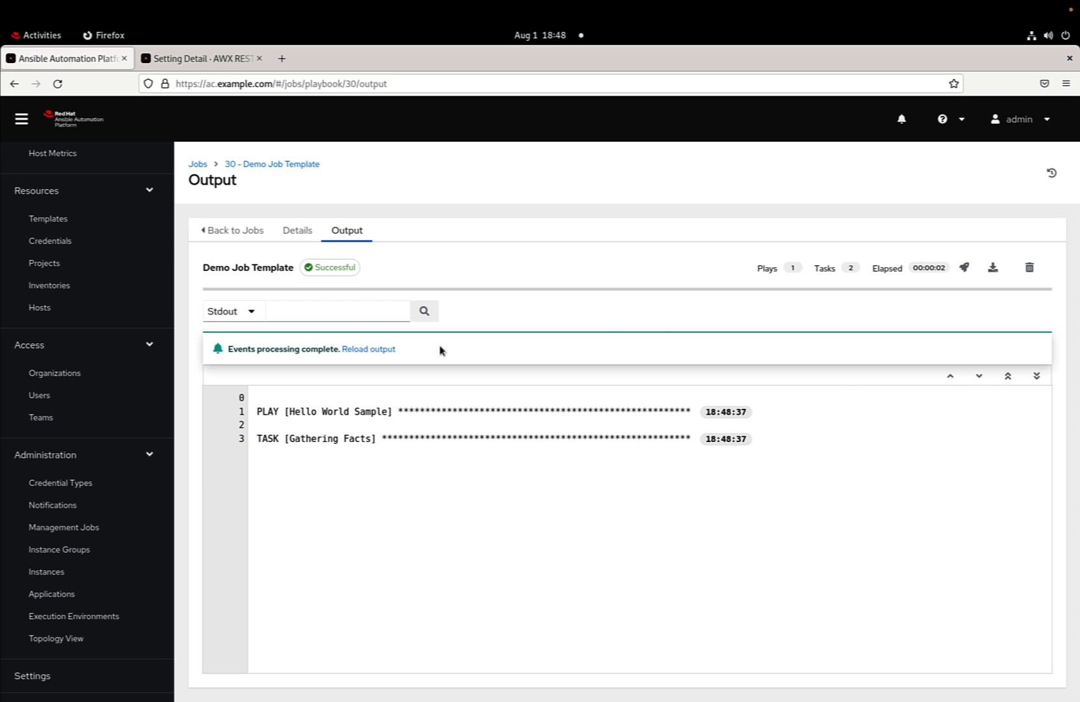
left_click(384, 349)
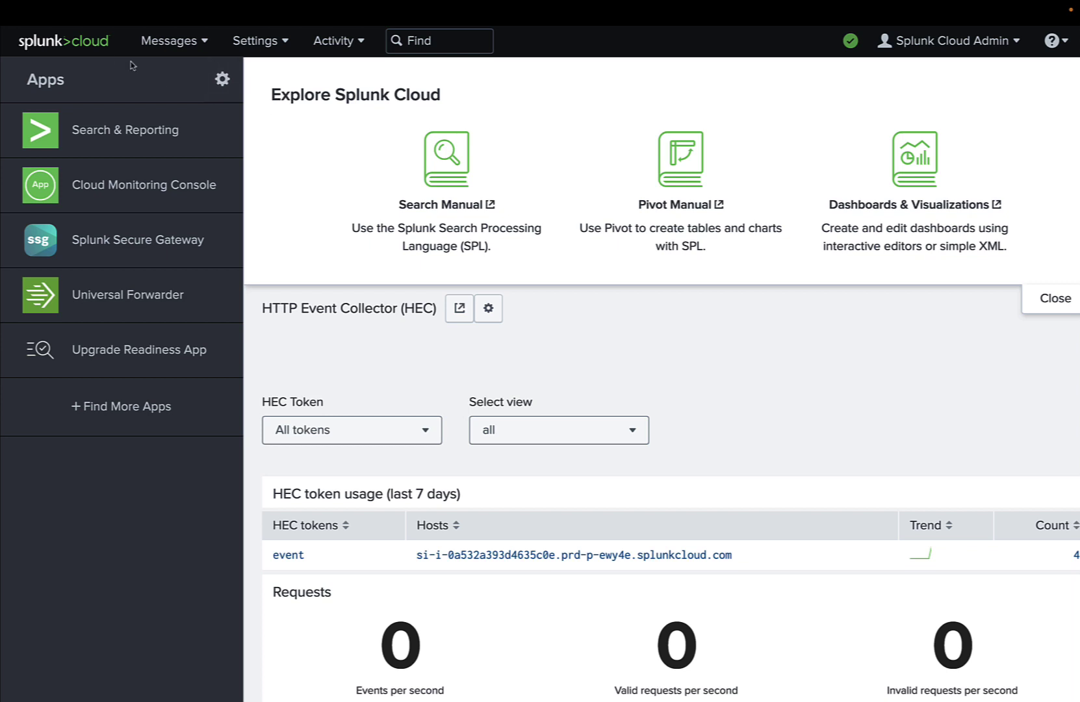
left_click(89, 49)
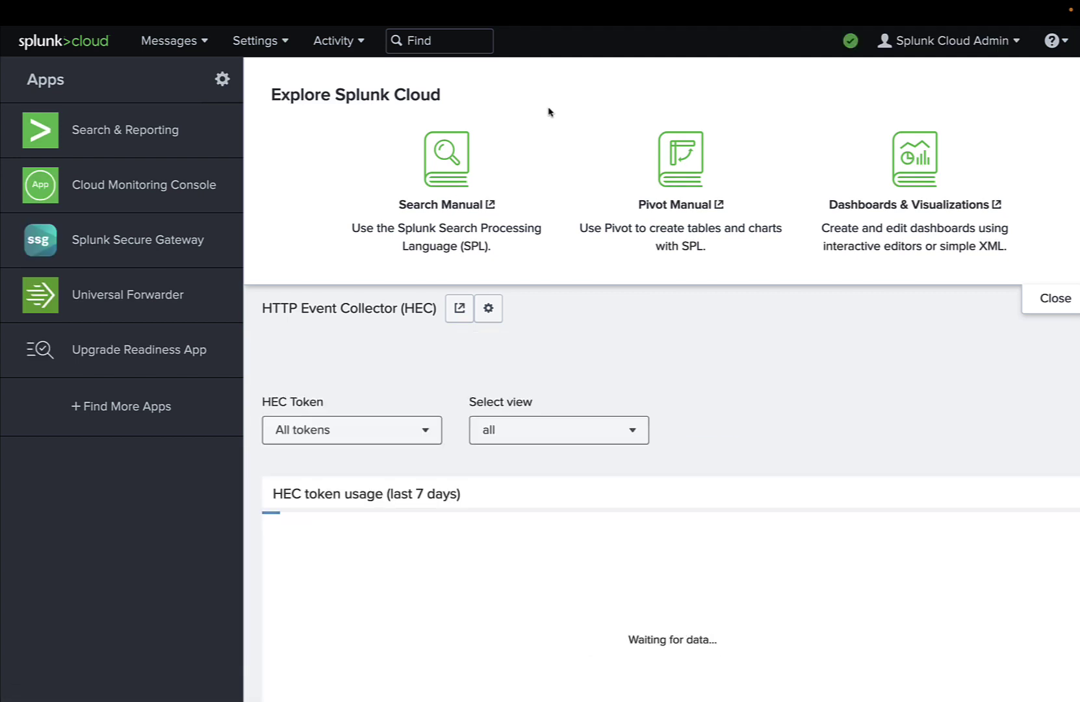
scroll(548, 112, "down", 4)
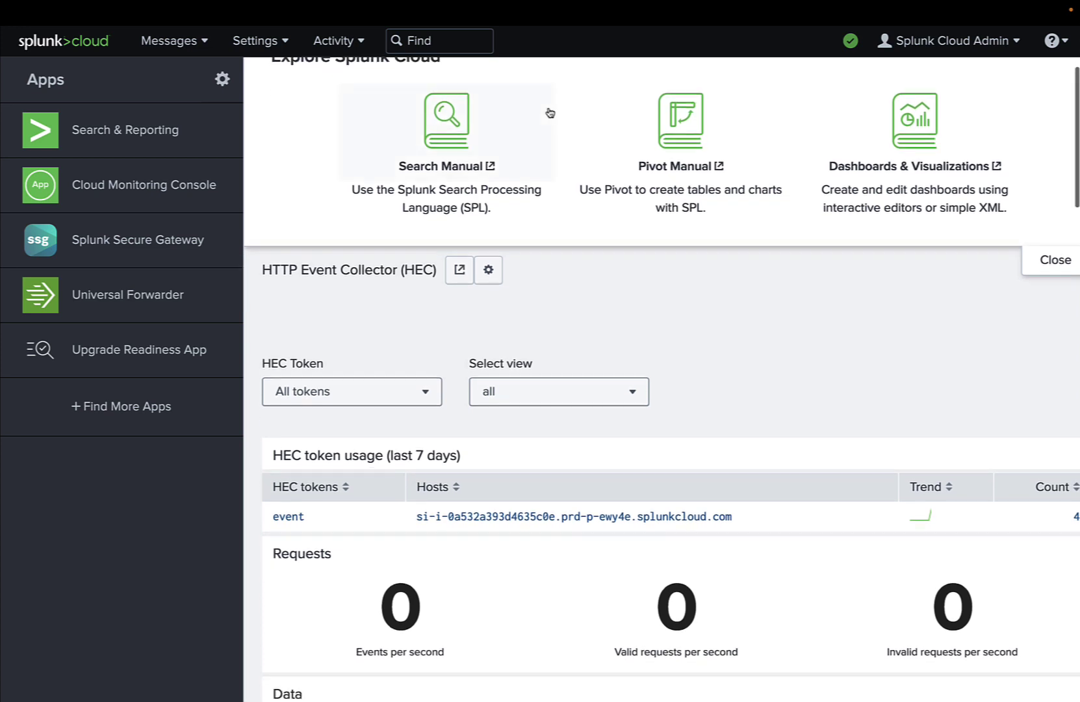
scroll(548, 111, "down", 2)
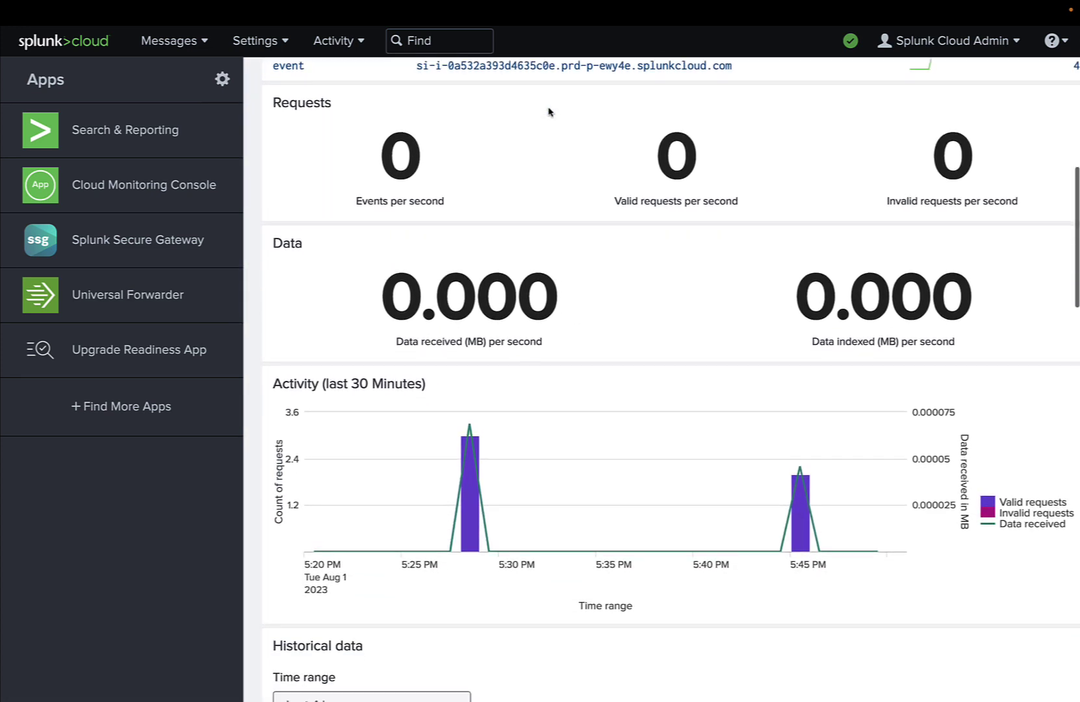
scroll(548, 112, "down", 3)
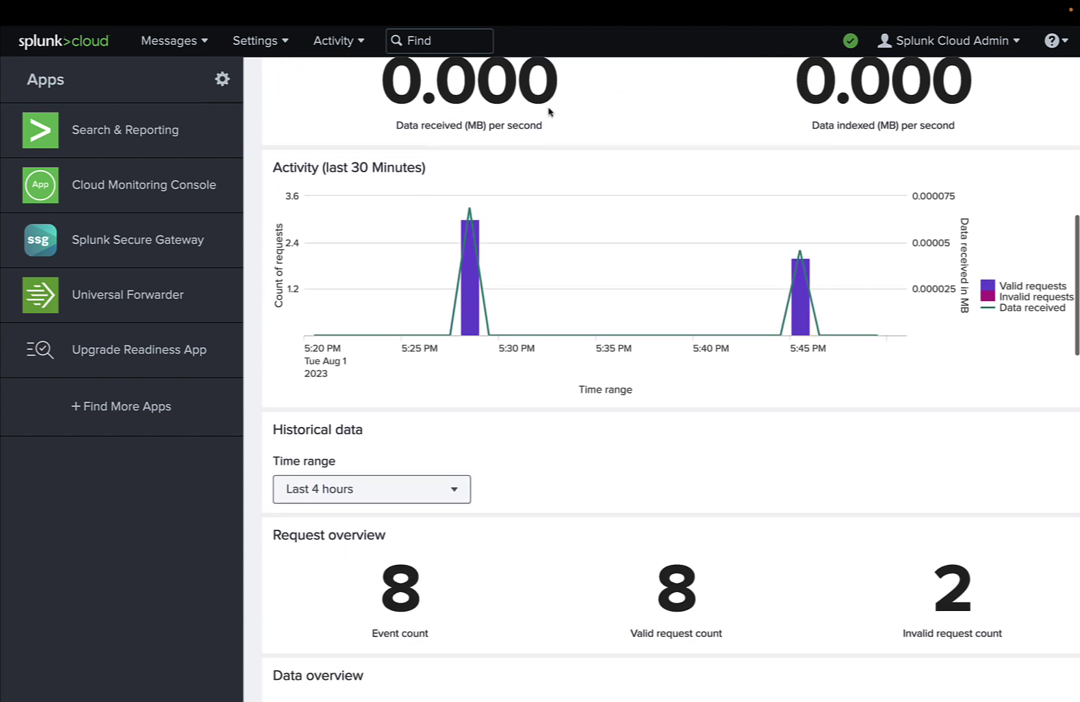
scroll(548, 112, "down", 5)
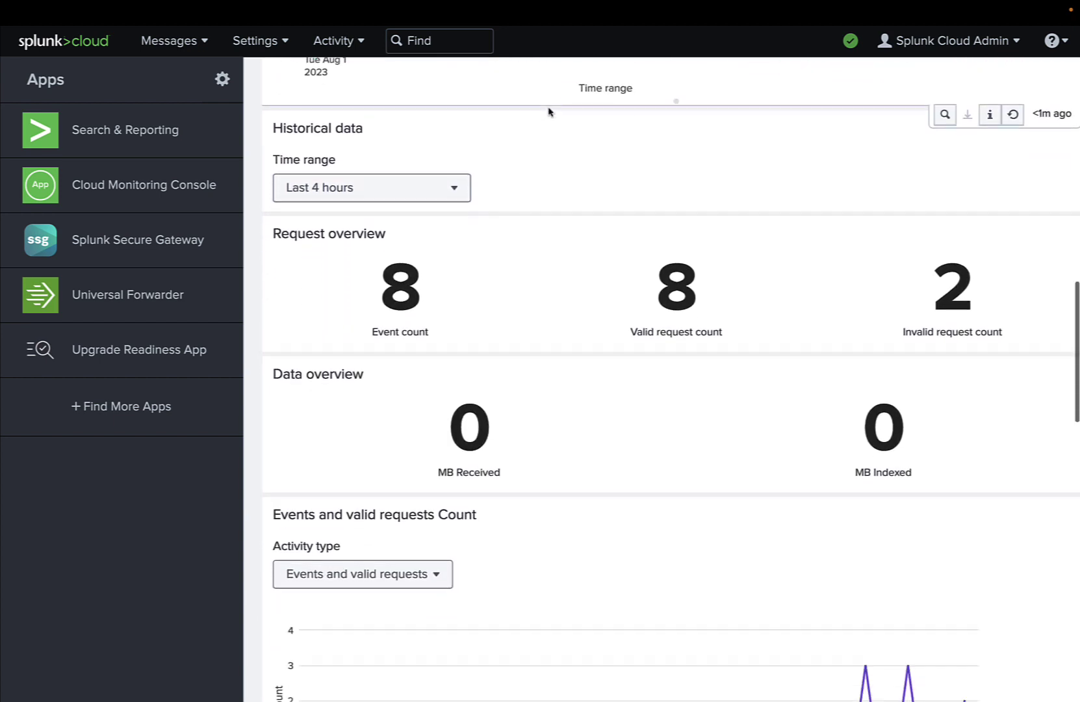
scroll(549, 112, "down", 5)
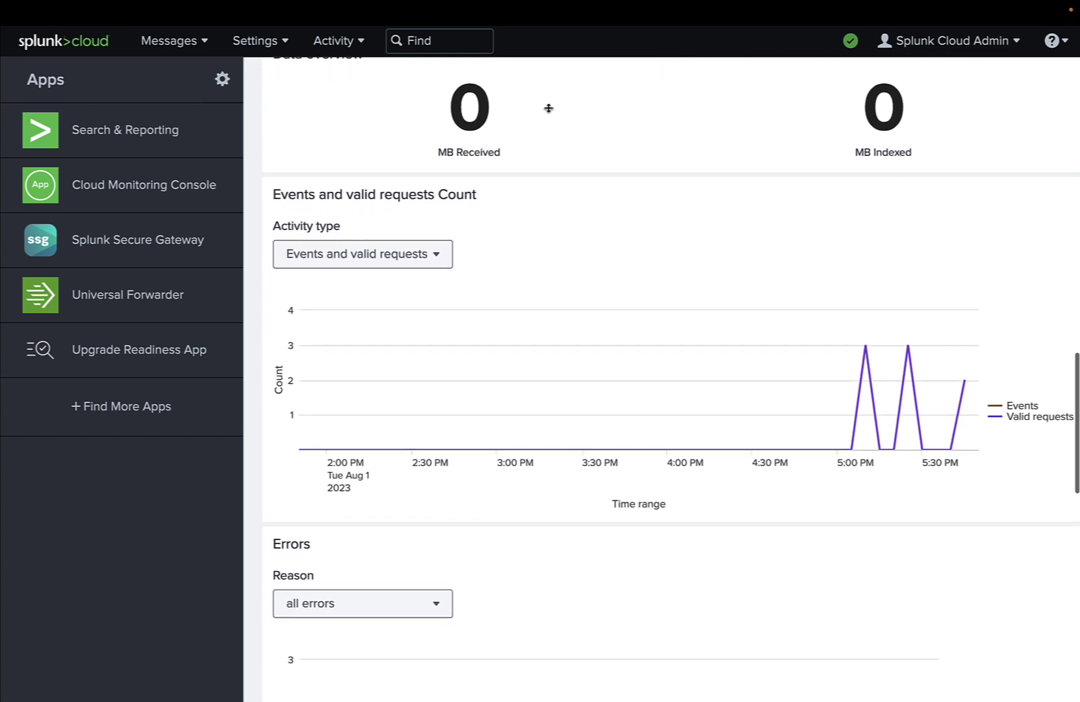
scroll(549, 108, "down", 4)
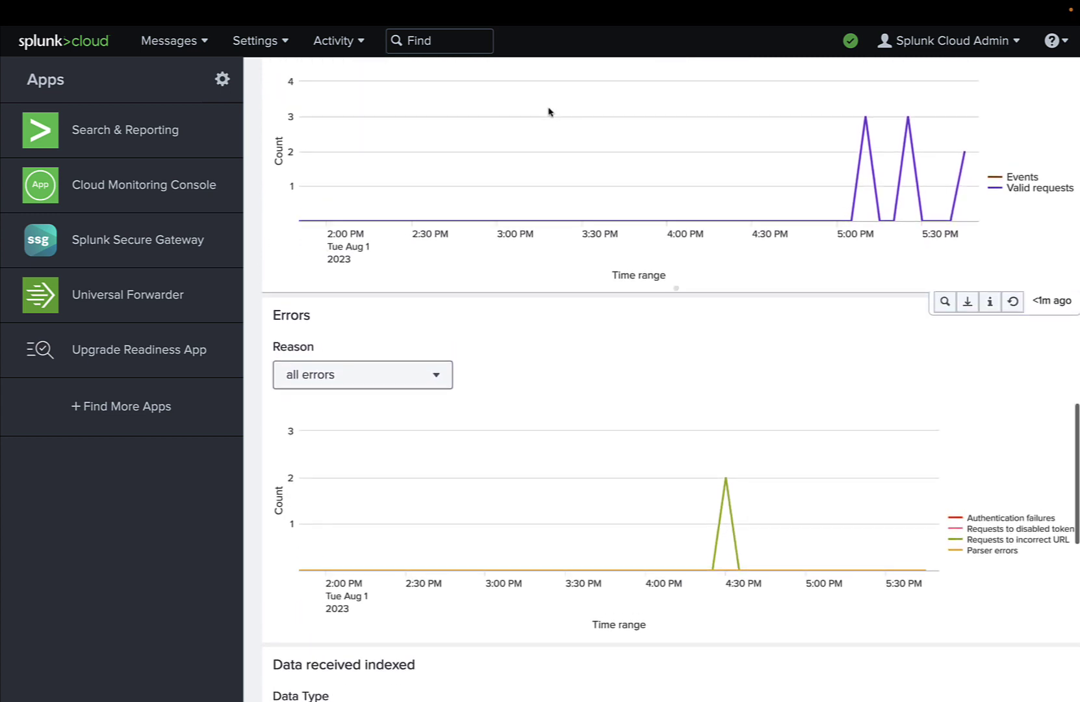
scroll(548, 112, "up", 13)
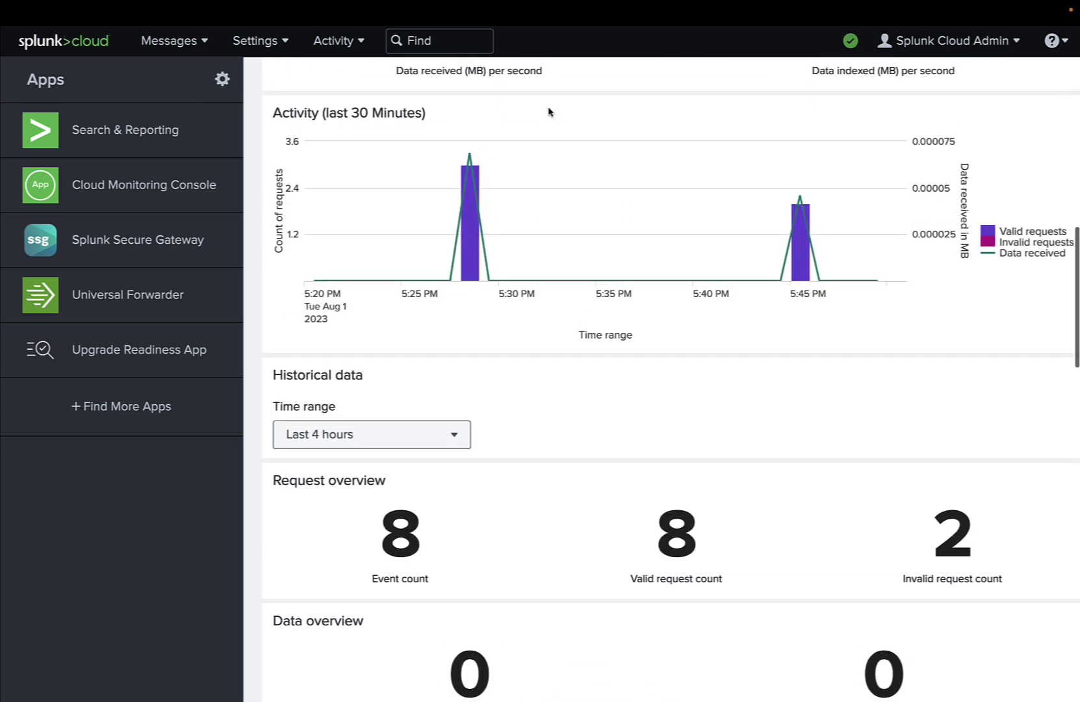
scroll(549, 112, "up", 9)
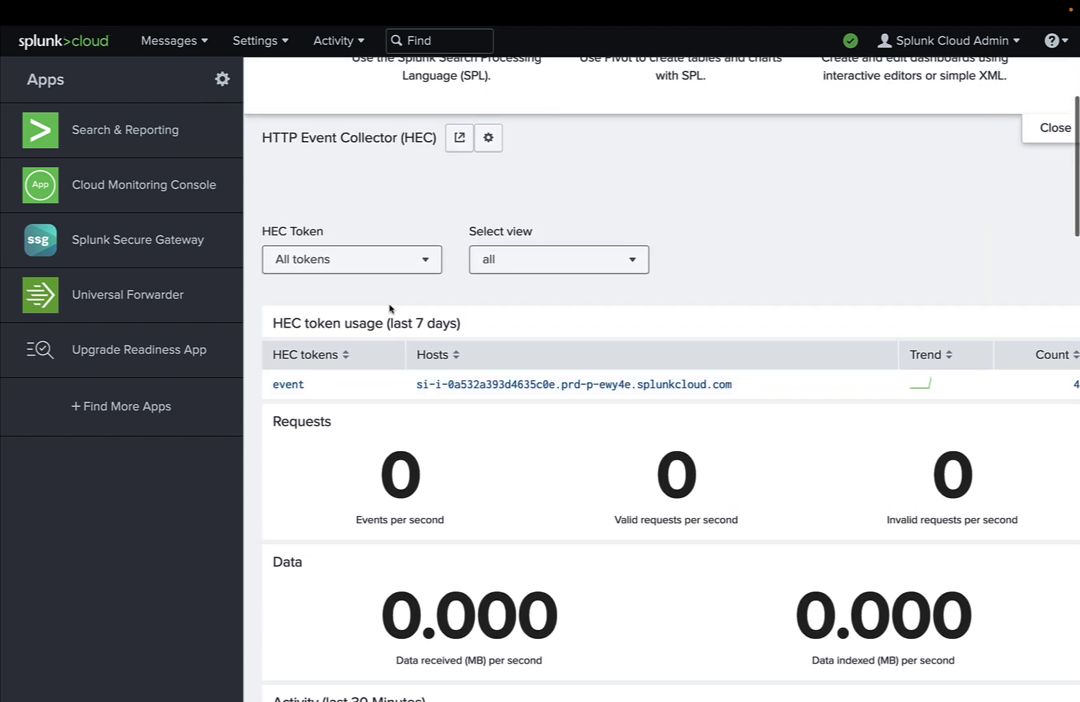
Search HEC metrics for token_name=event and expand the first event's data fields to review them
left_click(296, 388)
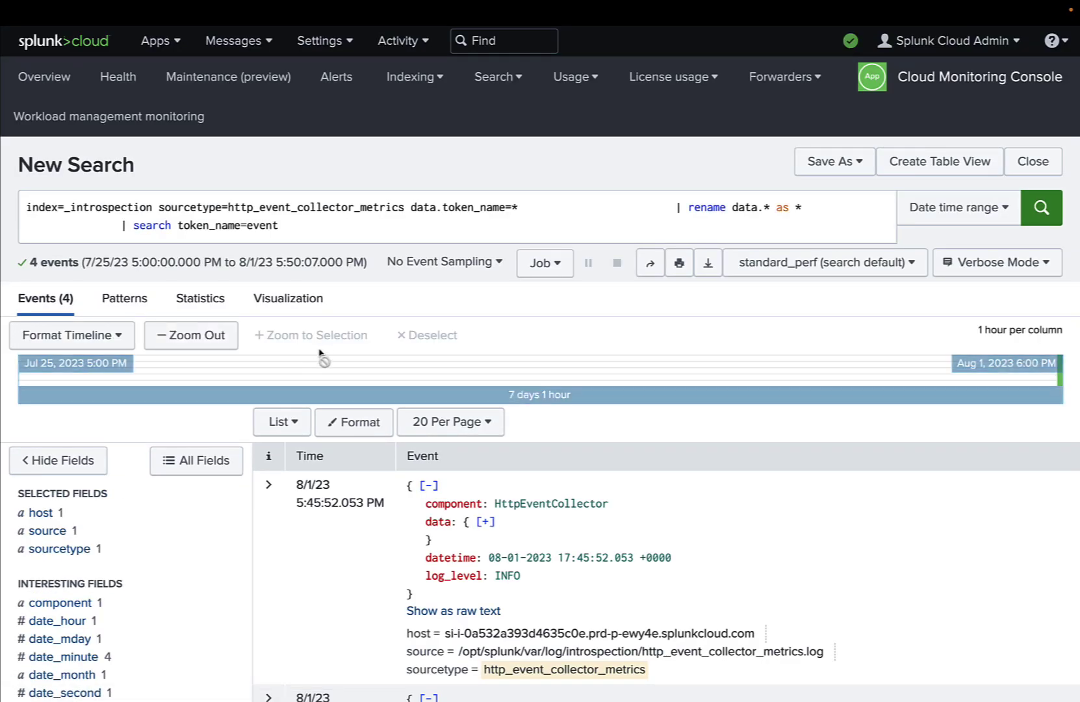
scroll(325, 355, "down", 3)
scroll(325, 350, "down", 1)
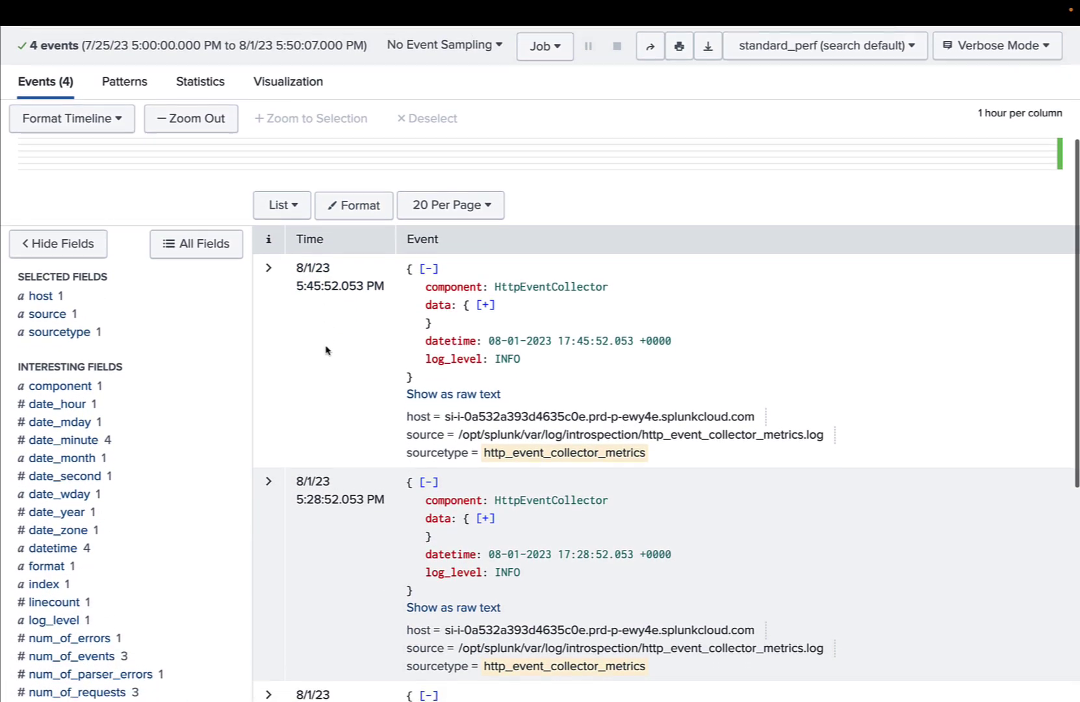
left_click(486, 284)
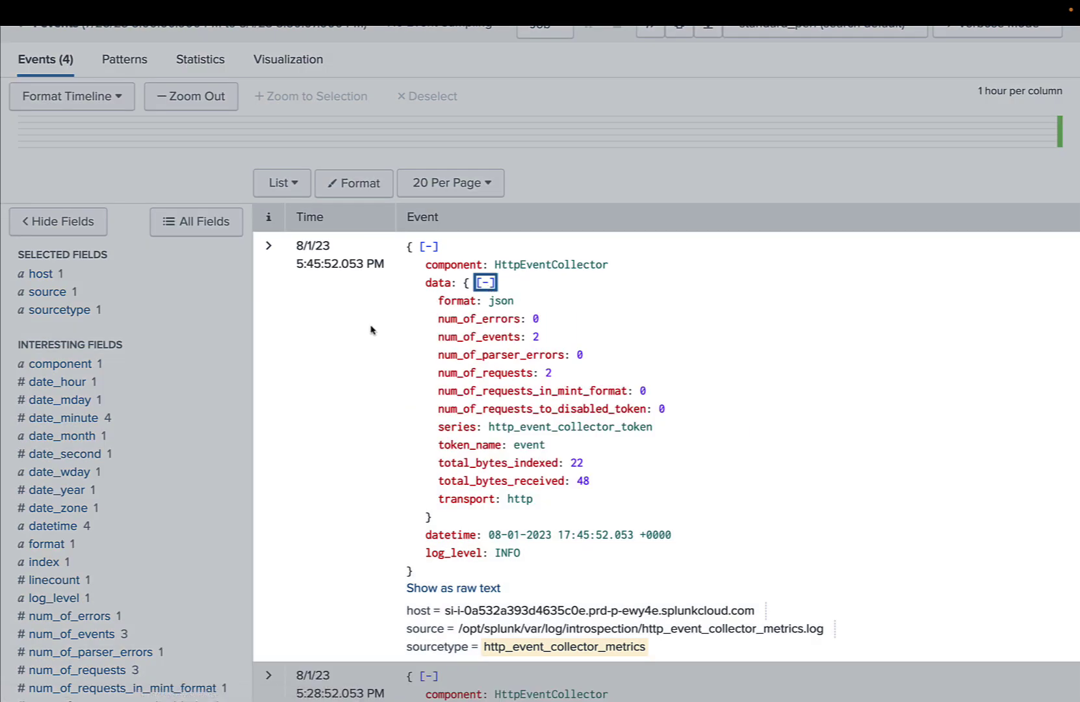
scroll(370, 330, "down", 3)
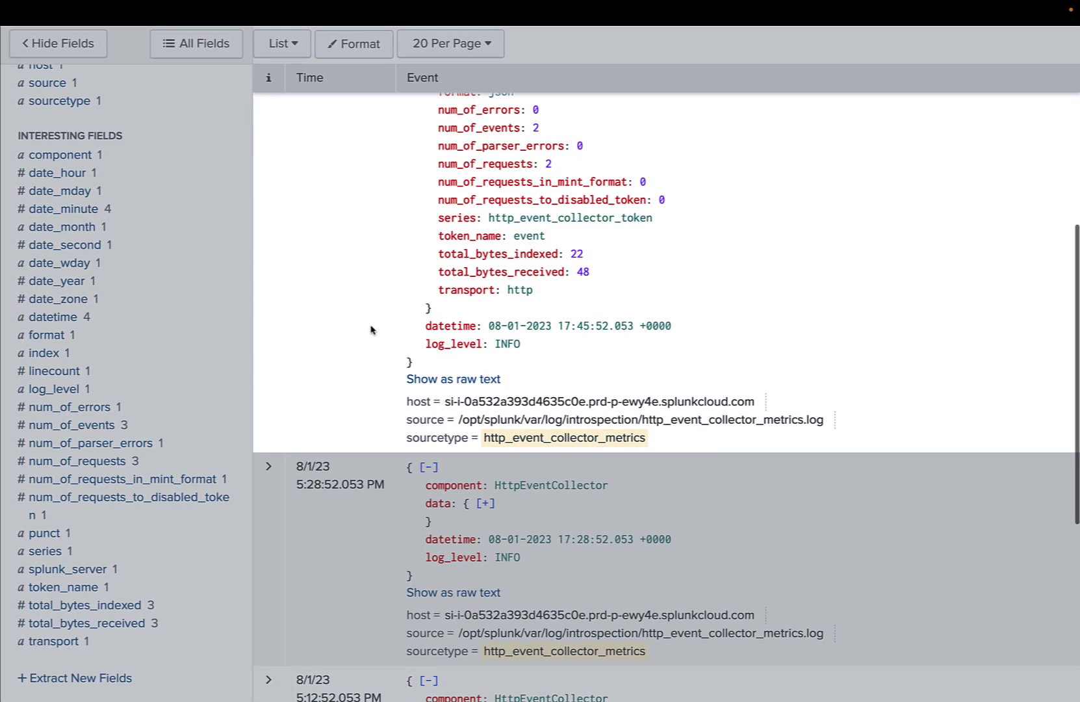
scroll(360, 447, "down", 2)
scroll(359, 447, "down", 4)
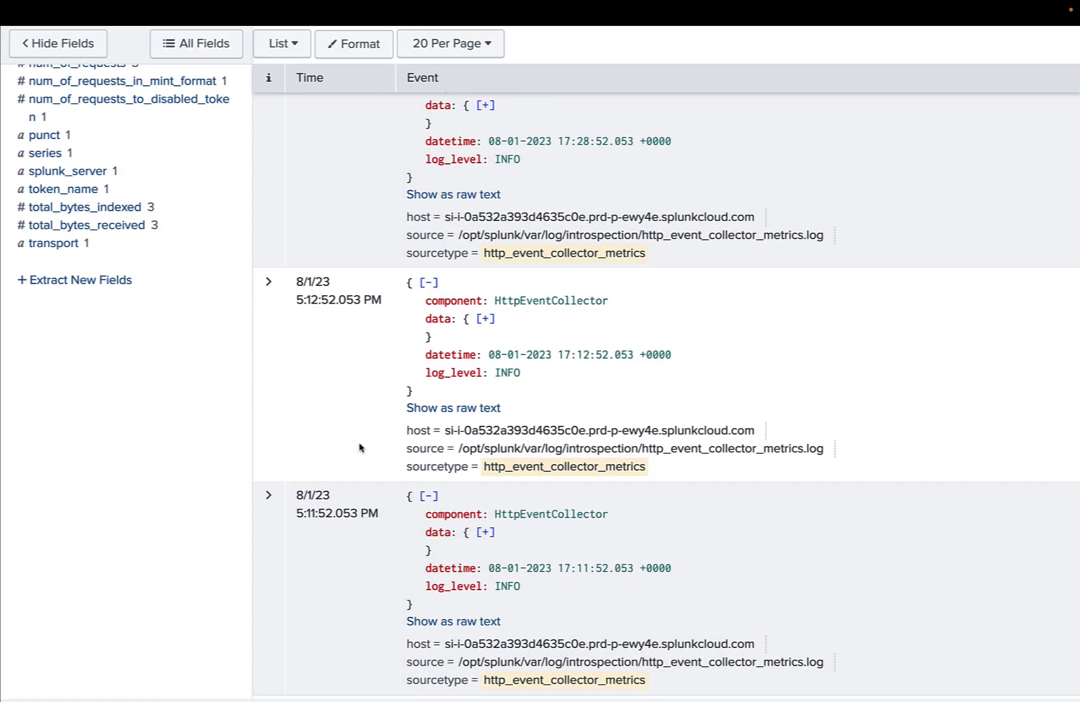
scroll(360, 447, "up", 5)
scroll(359, 447, "up", 8)
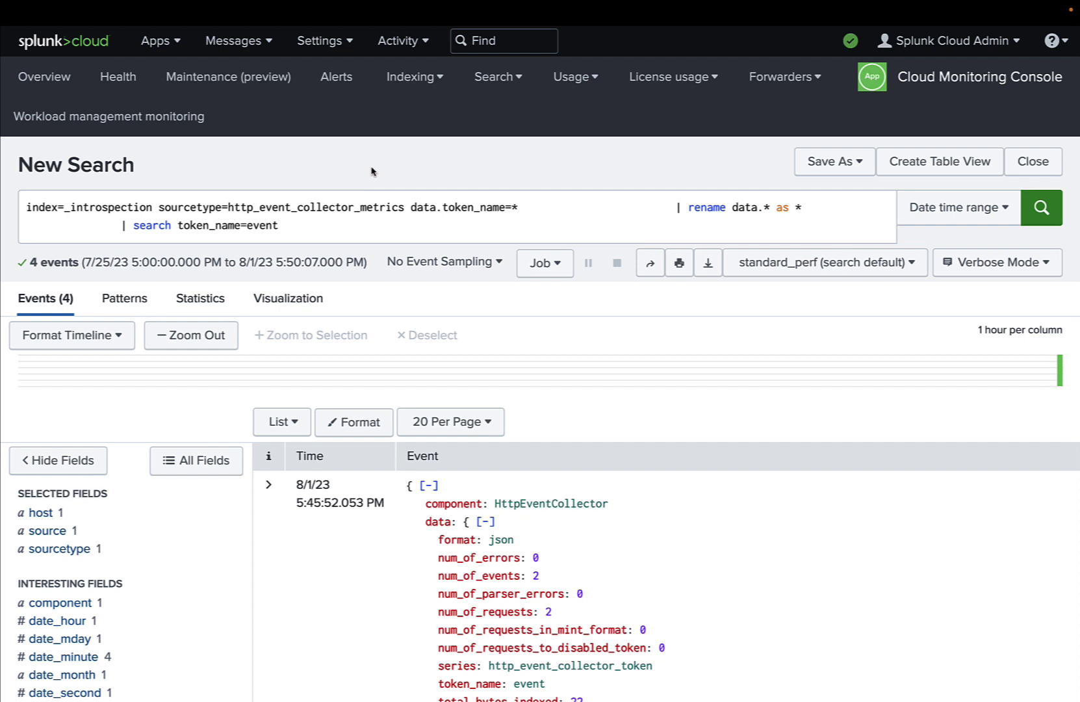
Return to the Splunk Cloud home dashboard and view the HEC Activity chart and Request overview
left_click(93, 43)
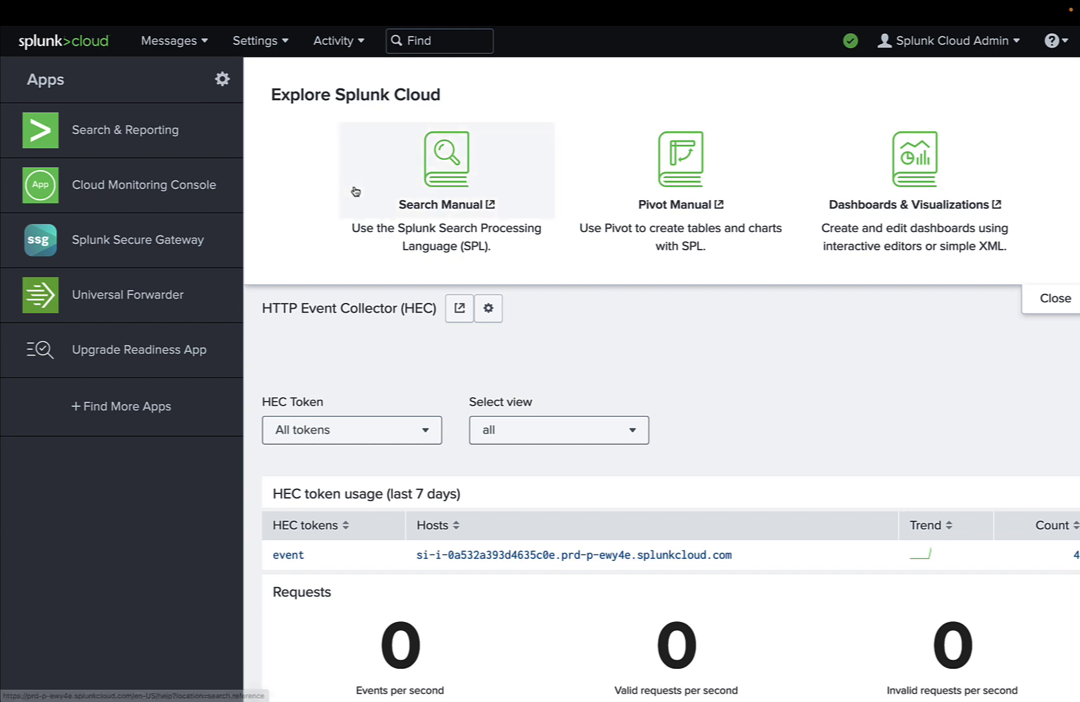
scroll(518, 274, "down", 1)
scroll(518, 274, "right", 1)
scroll(518, 274, "down", 8)
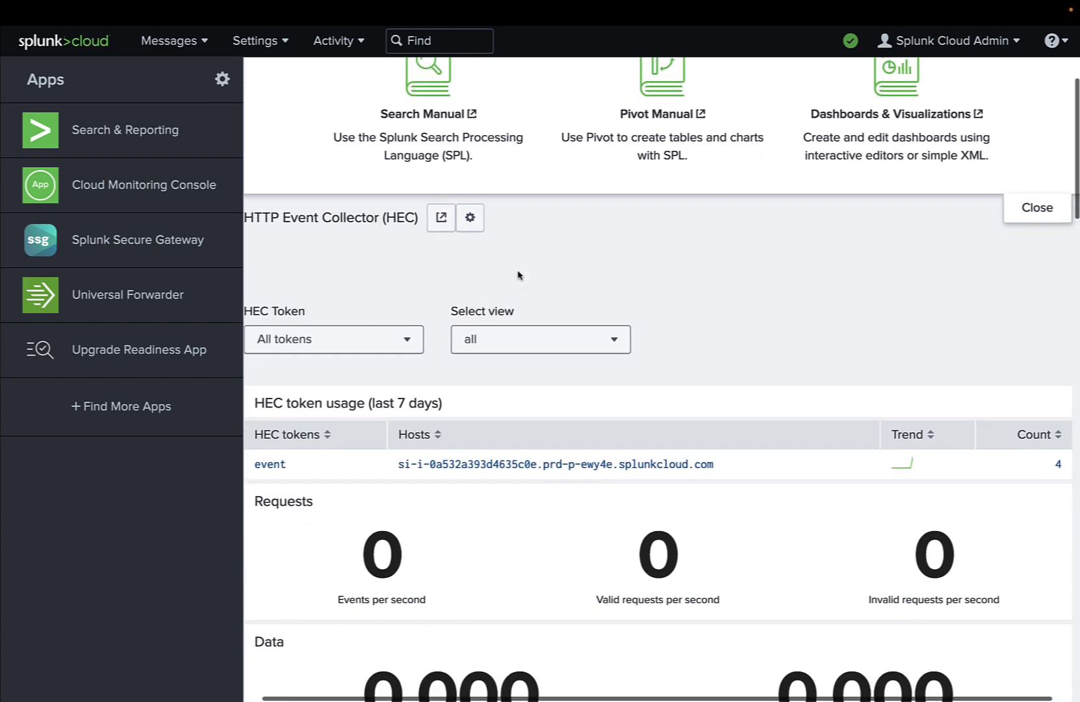
scroll(519, 274, "down", 1)
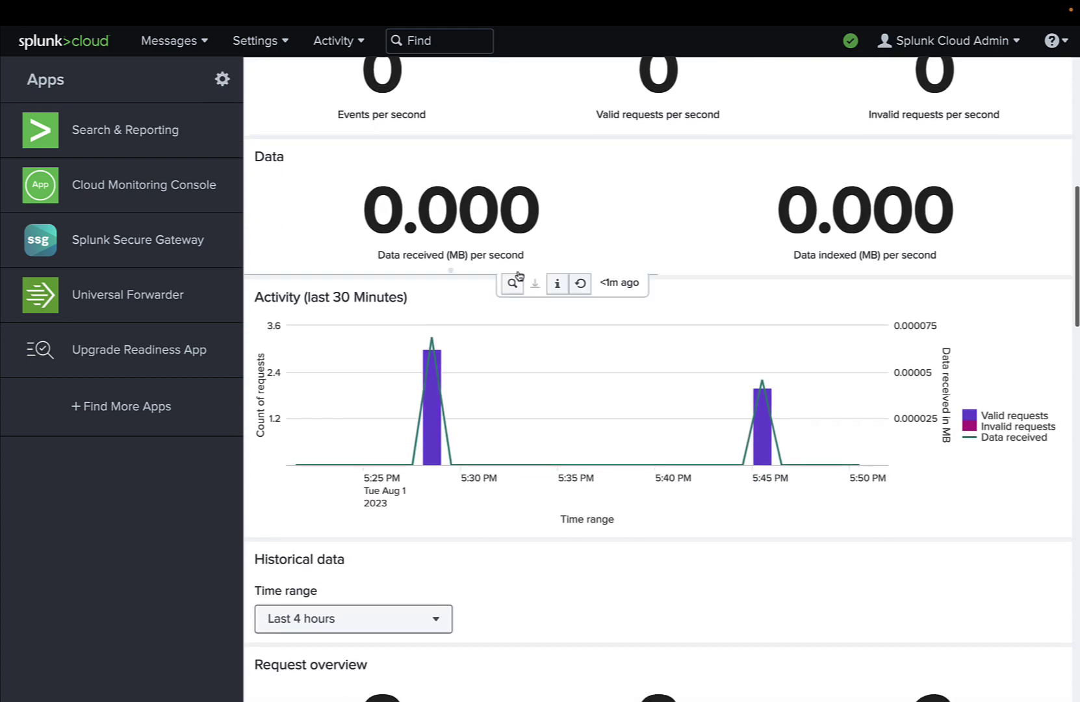
scroll(469, 290, "down", 3)
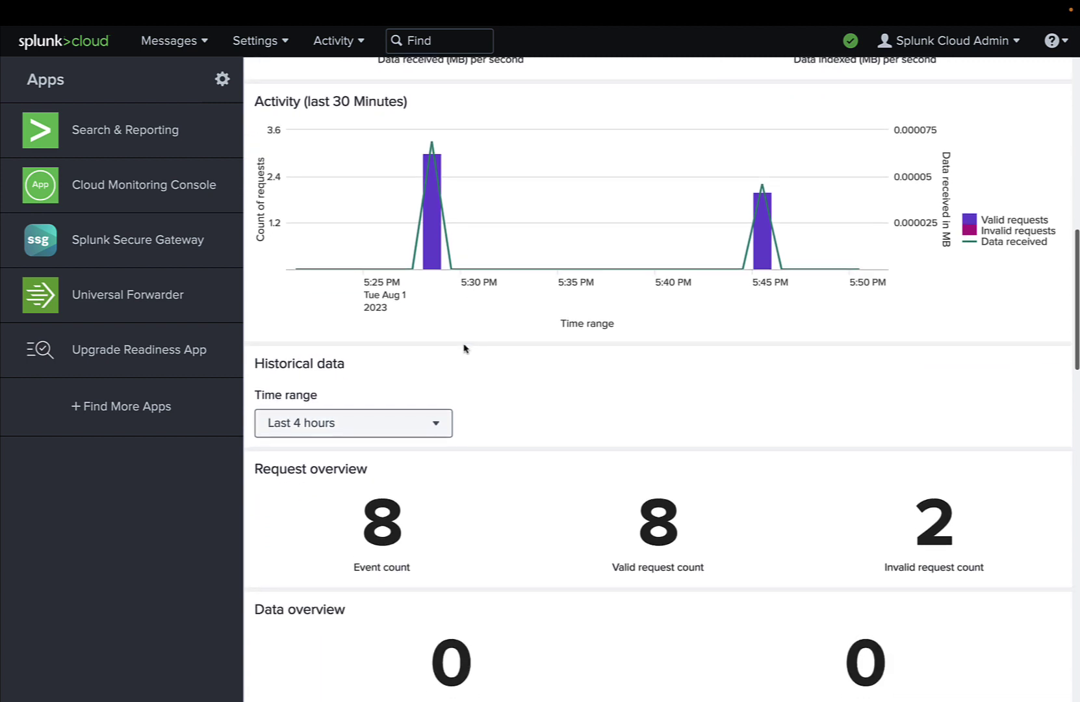